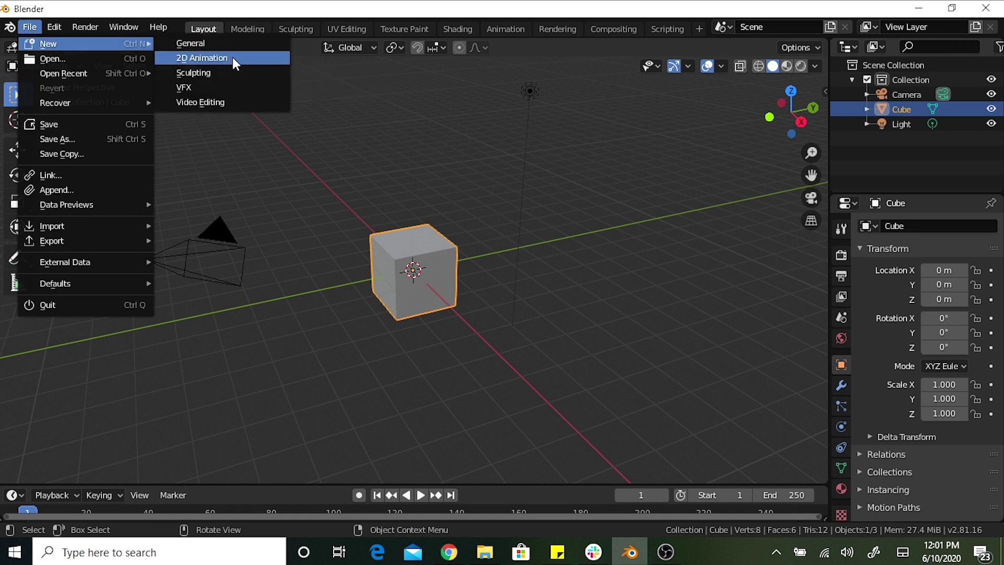
Create a new 2D Animation file and enlarge the dope sheet so that both layers show.
{"action": "left_click", "coordinate": [235, 63]}
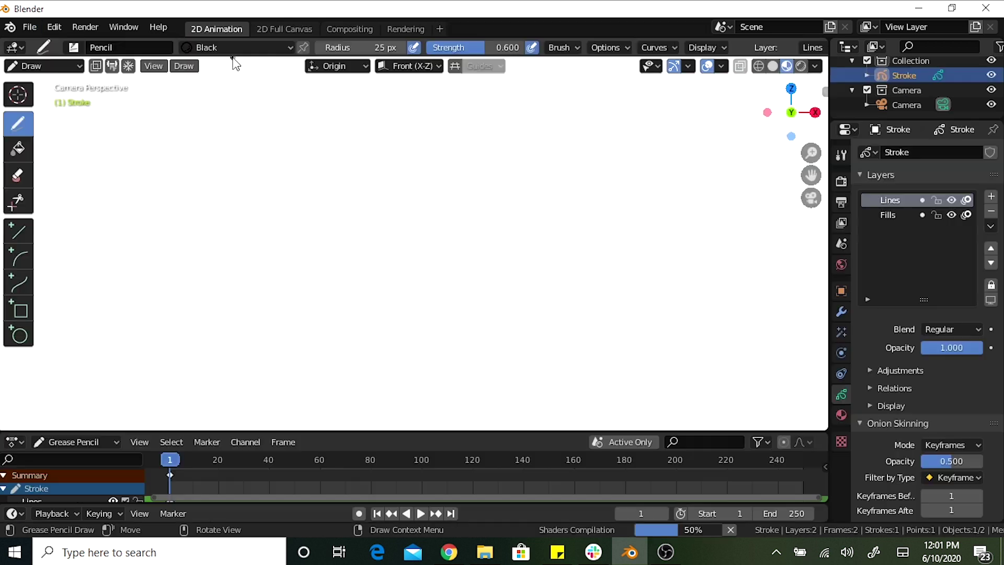
{"action": "left_click_drag", "start_coordinate": [516, 432], "coordinate": [518, 420]}
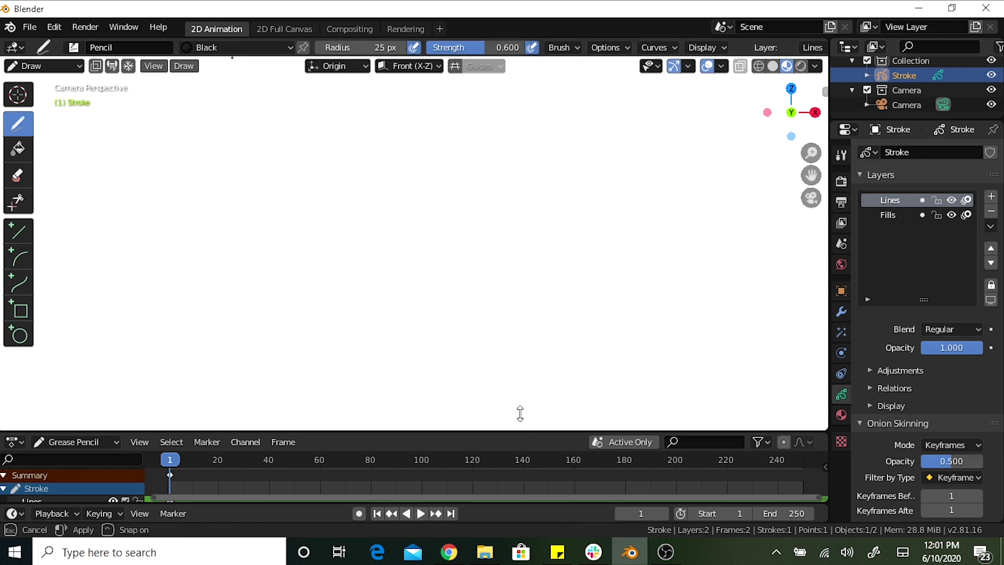
{"action": "left_click_drag", "start_coordinate": [527, 384], "coordinate": [527, 381]}
{"action": "left_click_drag", "start_coordinate": [194, 413], "coordinate": [352, 427]}
{"action": "key", "text": "Escape"}
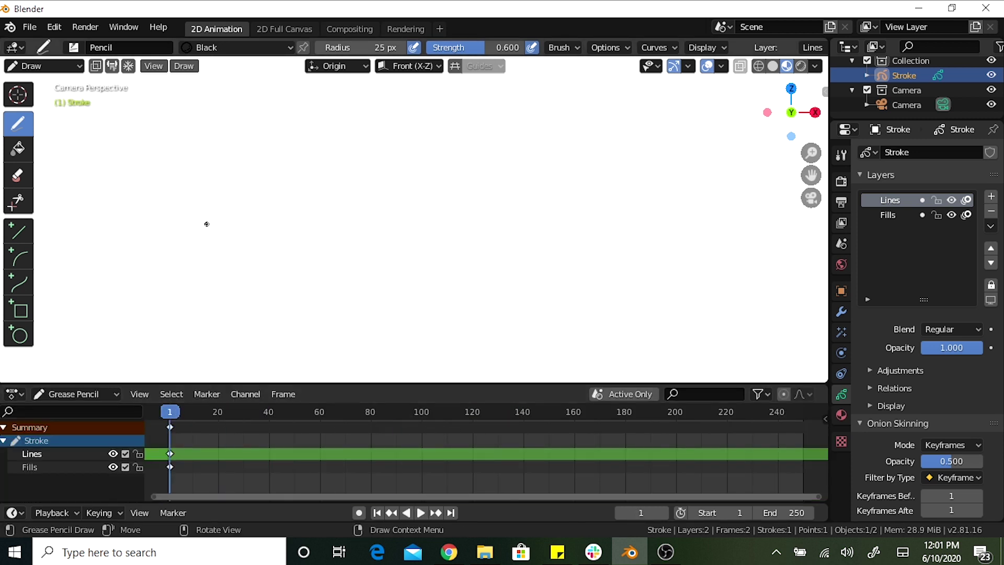
Draw a circle on the Lines layer at frame 1 and a second circle to its right at frame 80.
{"action": "left_click_drag", "start_coordinate": [191, 214], "coordinate": [192, 214]}
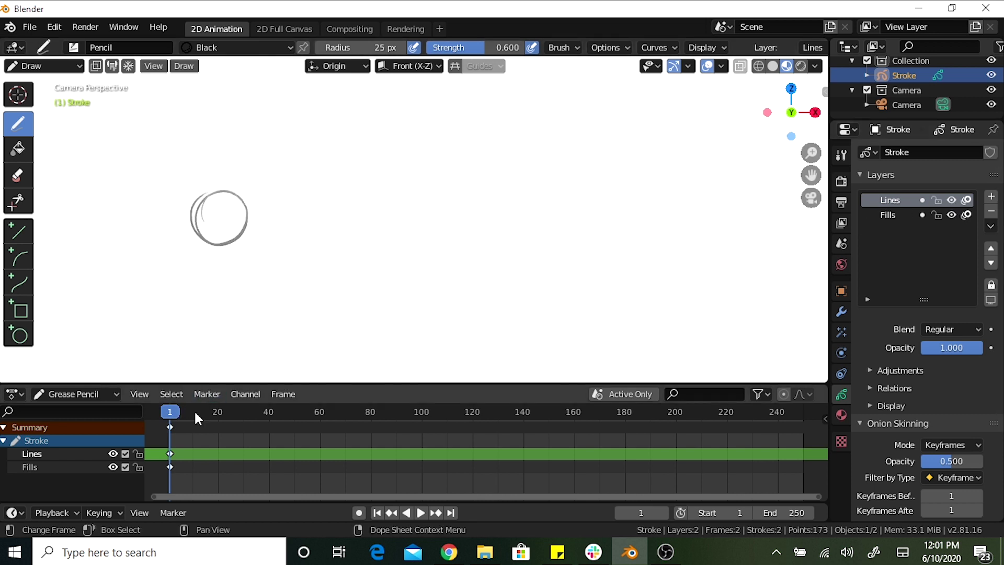
{"action": "key", "text": "space"}
{"action": "left_click", "coordinate": [369, 419]}
{"action": "key", "text": "space"}
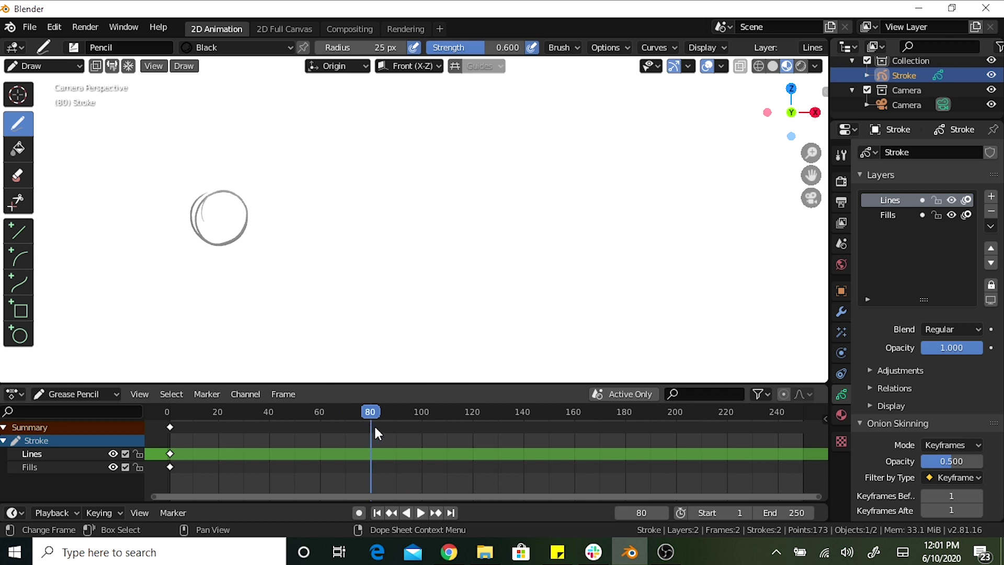
{"action": "mouse_move", "coordinate": [438, 217]}
{"action": "left_mouse_down"}
{"action": "mouse_move", "coordinate": [477, 207]}
{"action": "mouse_move", "coordinate": [449, 189]}
{"action": "left_mouse_up"}
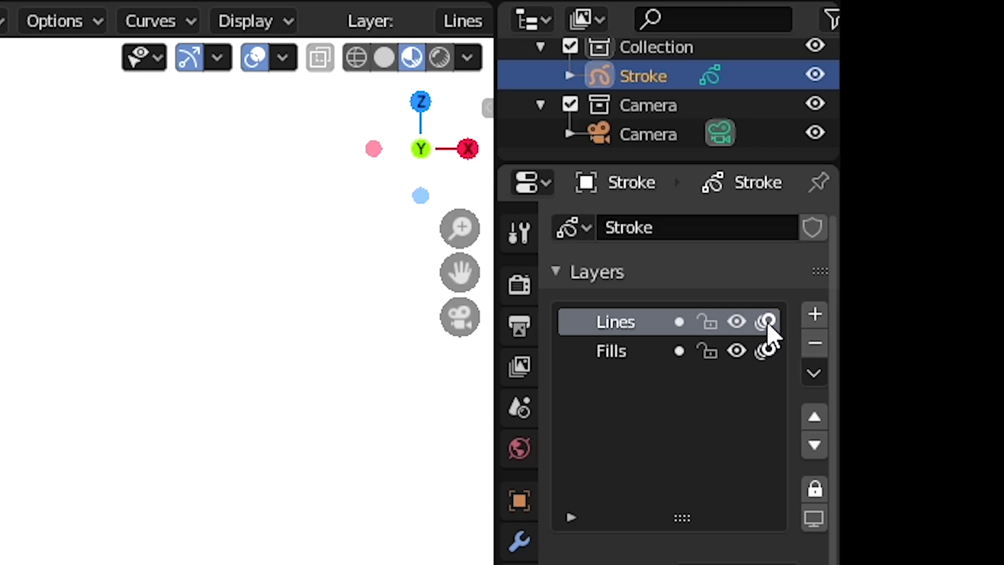
Draw a flattened circle between the two circles at frame 40.
{"action": "left_click", "coordinate": [769, 321]}
{"action": "left_click_drag", "start_coordinate": [368, 412], "coordinate": [268, 410]}
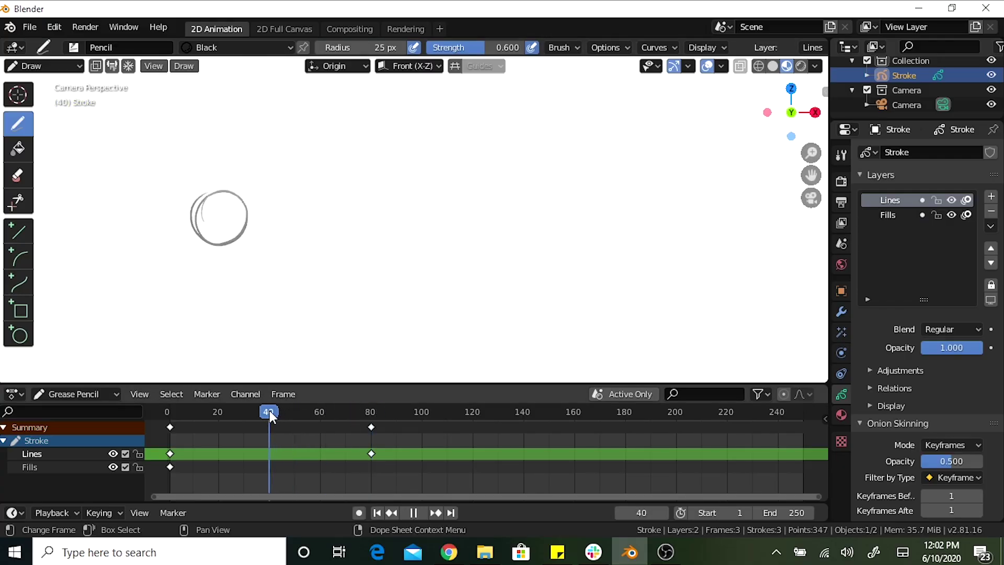
{"action": "left_click_drag", "start_coordinate": [404, 211], "coordinate": [393, 235]}
Play back and scrub through the three circle drawings to check the motion and onion skinning.
{"action": "key", "text": "space"}
{"action": "left_click", "coordinate": [174, 409]}
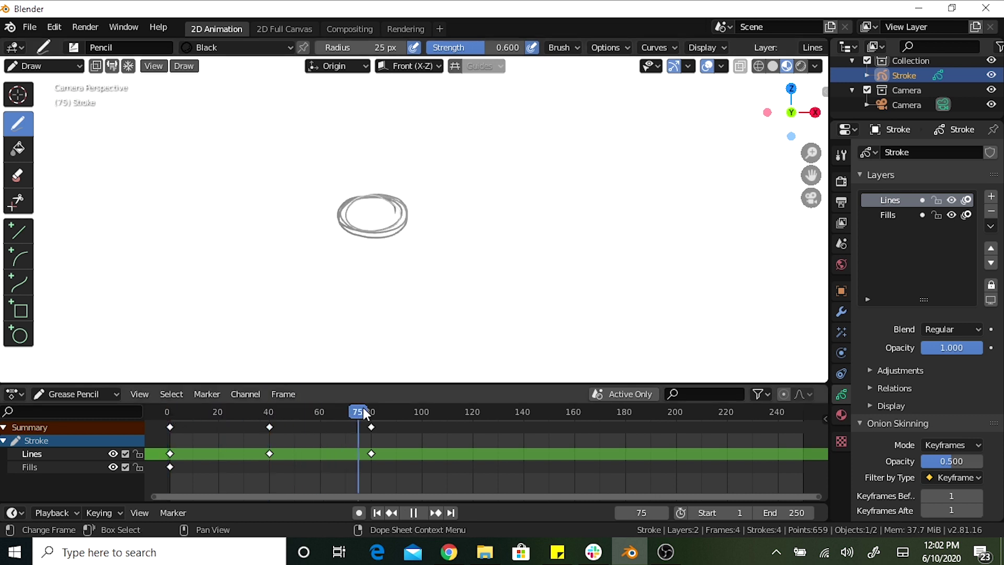
{"action": "key", "text": "space"}
{"action": "left_click_drag", "start_coordinate": [360, 412], "coordinate": [269, 412]}
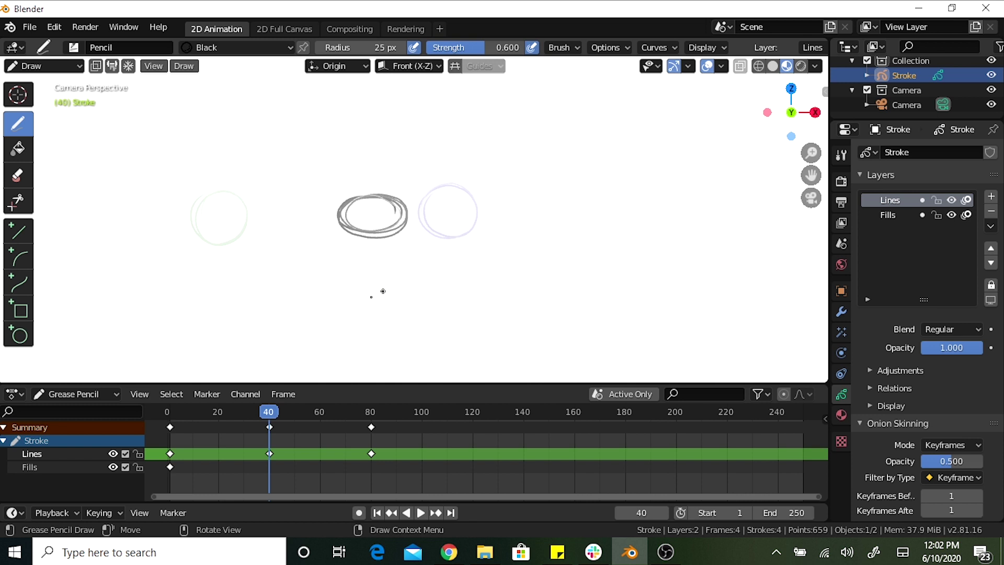
{"action": "key", "text": "space"}
{"action": "left_click", "coordinate": [166, 411]}
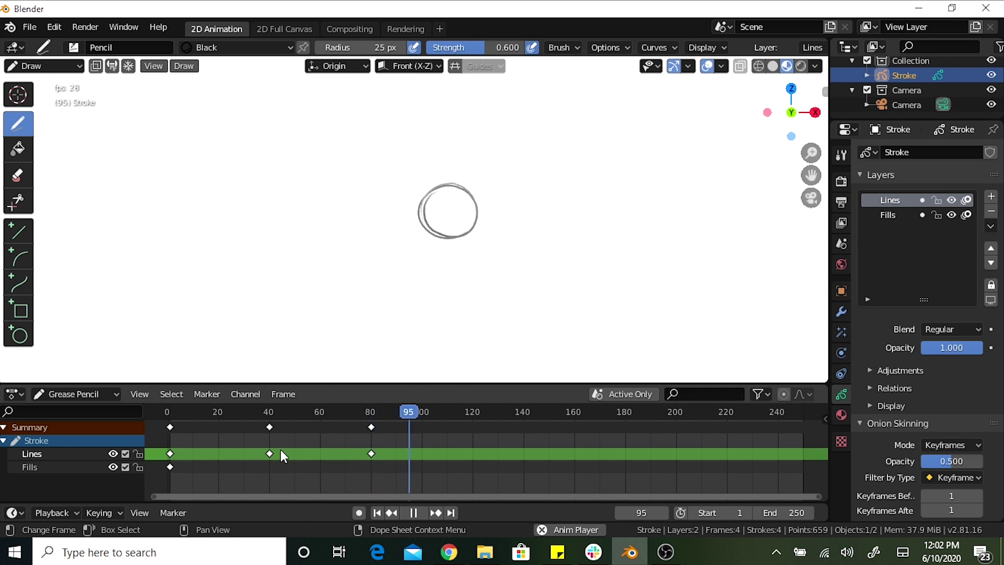
{"action": "left_click", "coordinate": [413, 513]}
Move the second and third keyframes to frames 4 and 6 and play back the faster animation.
{"action": "left_click_drag", "start_coordinate": [265, 412], "coordinate": [270, 412]}
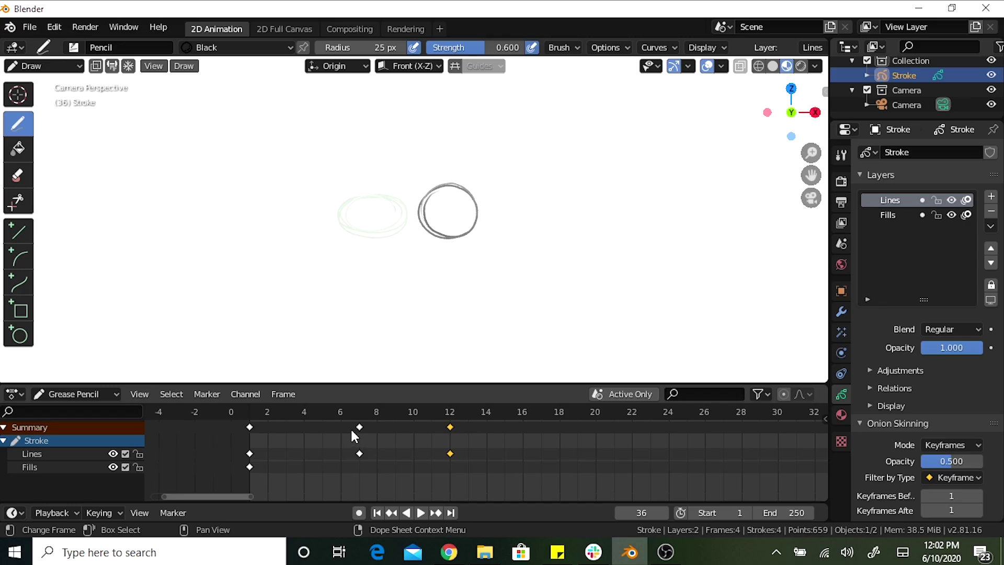
{"action": "left_click_drag", "start_coordinate": [351, 427], "coordinate": [290, 428]}
{"action": "left_click", "coordinate": [287, 427]}
{"action": "key", "text": "shift+Left"}
{"action": "key", "text": "space"}
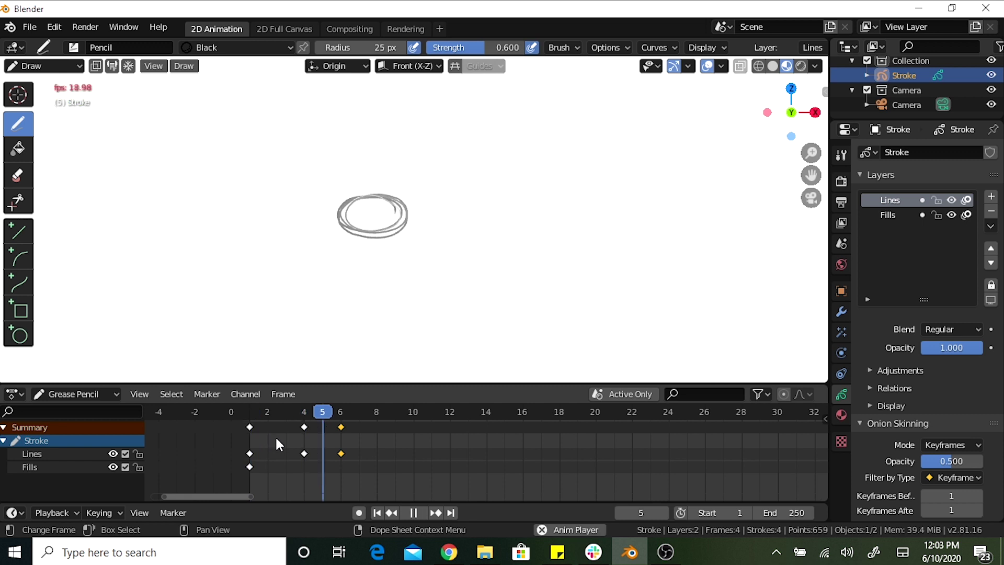
{"action": "key", "text": "Escape"}
{"action": "key", "text": "space"}
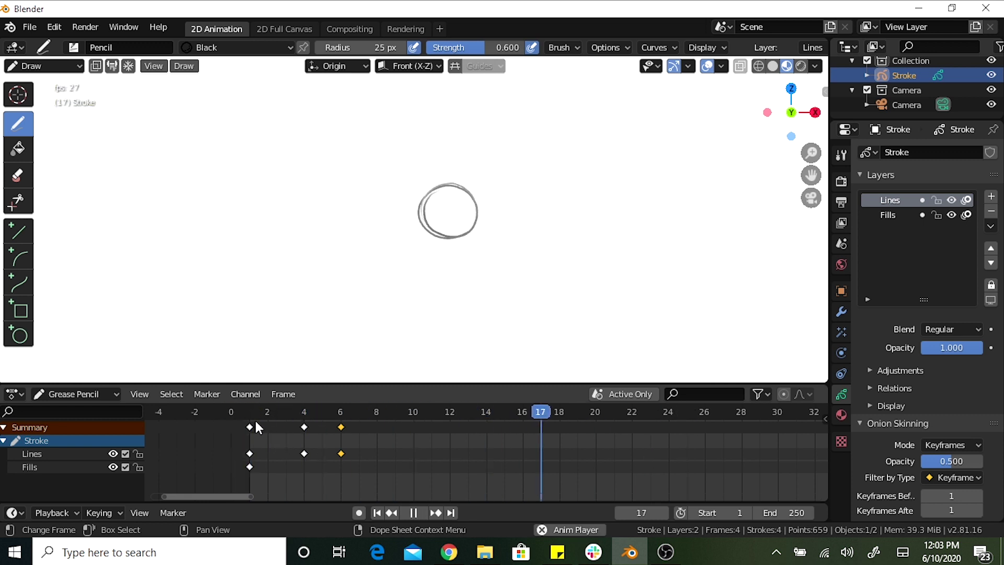
{"action": "key", "text": "Escape"}
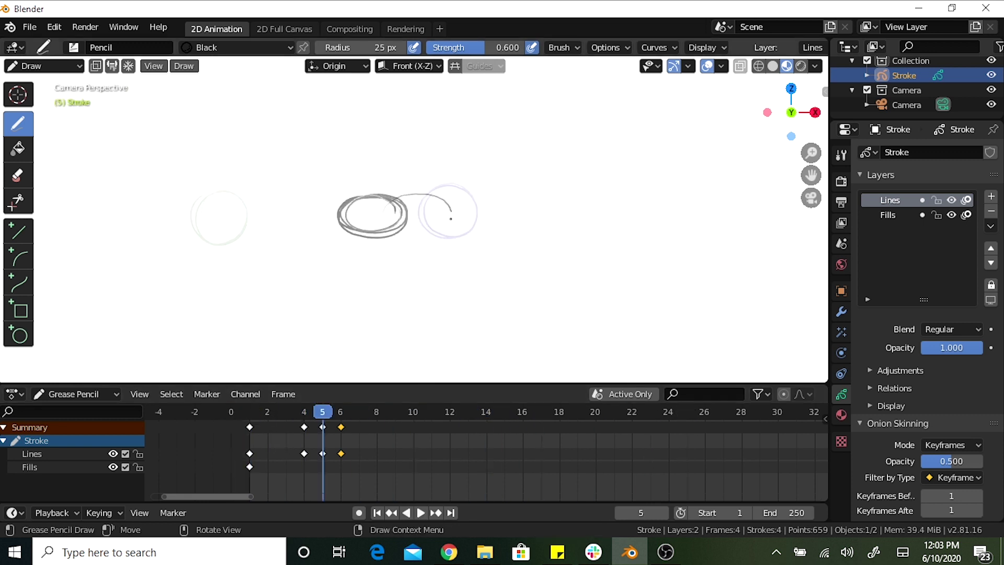
Draw in-between circles at frames 5, 3 and 2, and play back the animation.
{"action": "left_click_drag", "start_coordinate": [403, 228], "coordinate": [401, 230]}
{"action": "left_click", "coordinate": [286, 411]}
{"action": "mouse_move", "coordinate": [275, 211]}
{"action": "left_mouse_down"}
{"action": "mouse_move", "coordinate": [304, 189]}
{"action": "mouse_move", "coordinate": [256, 191]}
{"action": "left_mouse_up"}
{"action": "left_click", "coordinate": [267, 411]}
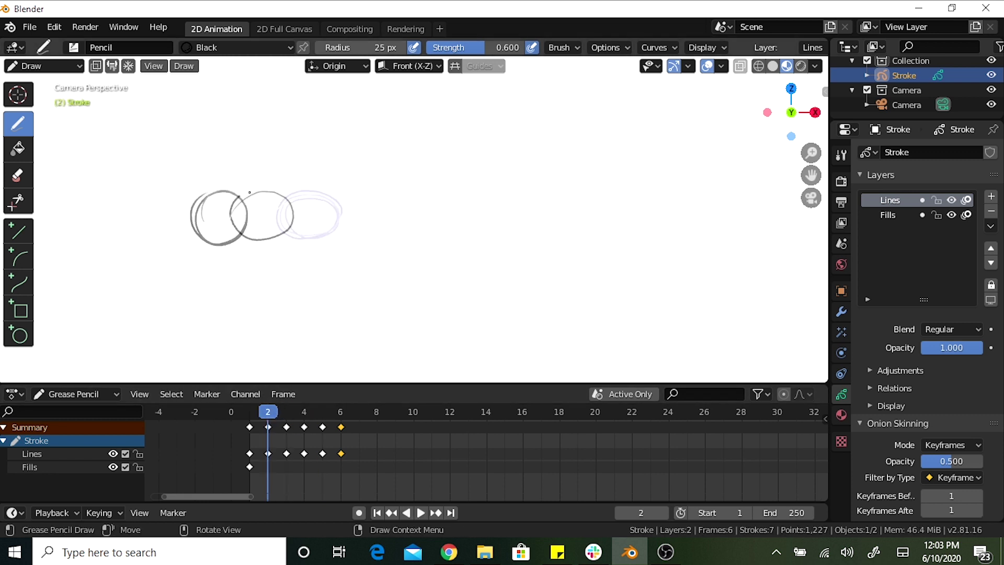
{"action": "left_click", "coordinate": [231, 412]}
{"action": "left_click", "coordinate": [421, 513]}
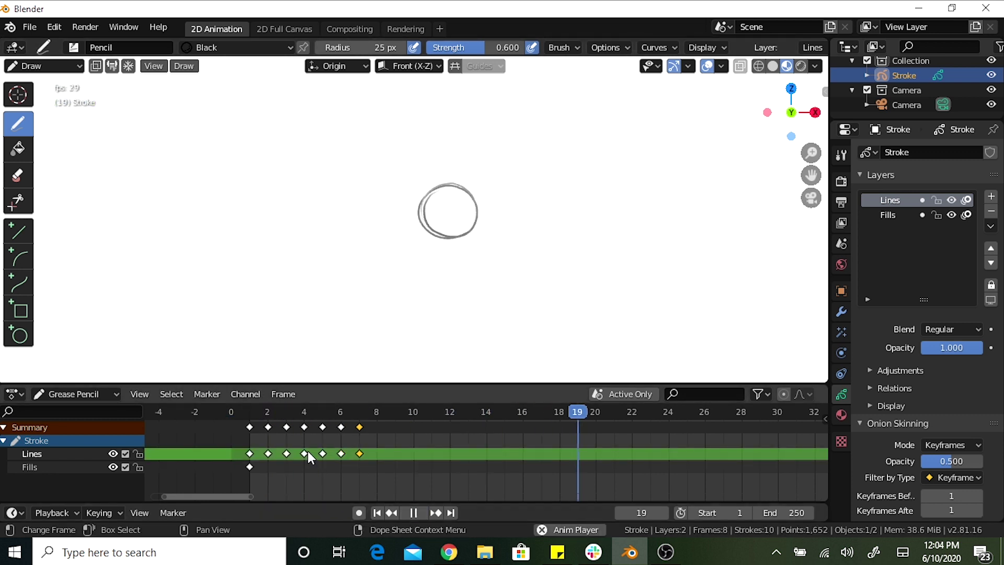
{"action": "key", "text": "space"}
At frame 4, set onion skinning to show 10 keyframes before and 10 keyframes after.
{"action": "left_click", "coordinate": [303, 412]}
{"action": "scroll", "coordinate": [969, 403], "scroll_direction": "down", "scroll_amount": 3}
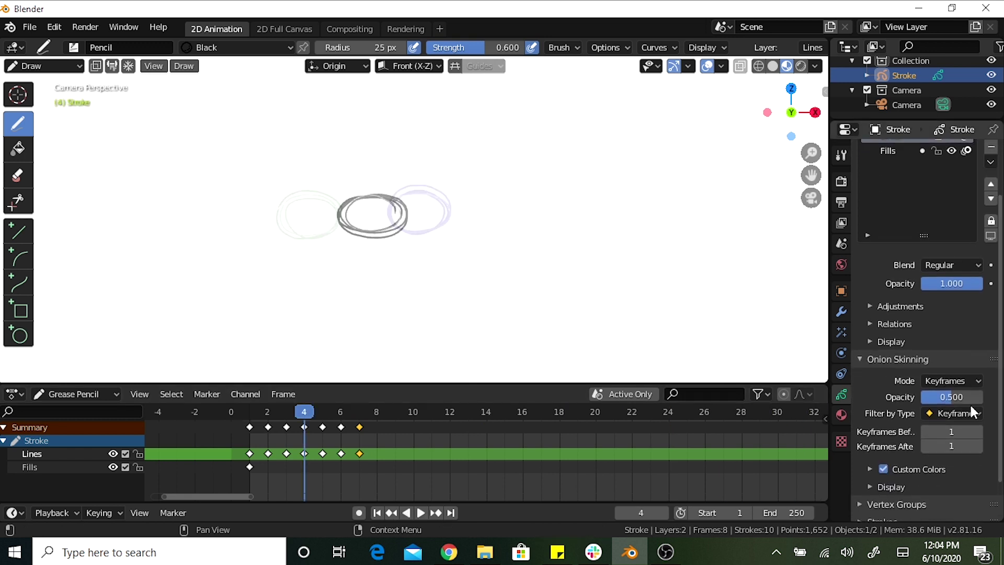
{"action": "left_click_drag", "start_coordinate": [960, 431], "coordinate": [962, 431]}
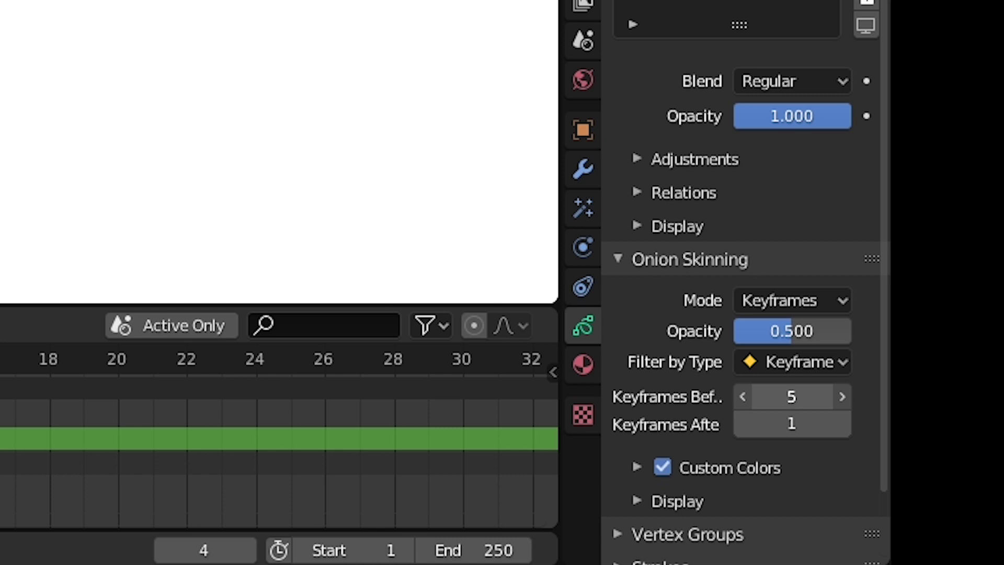
{"action": "left_click_drag", "start_coordinate": [805, 397], "coordinate": [858, 397]}
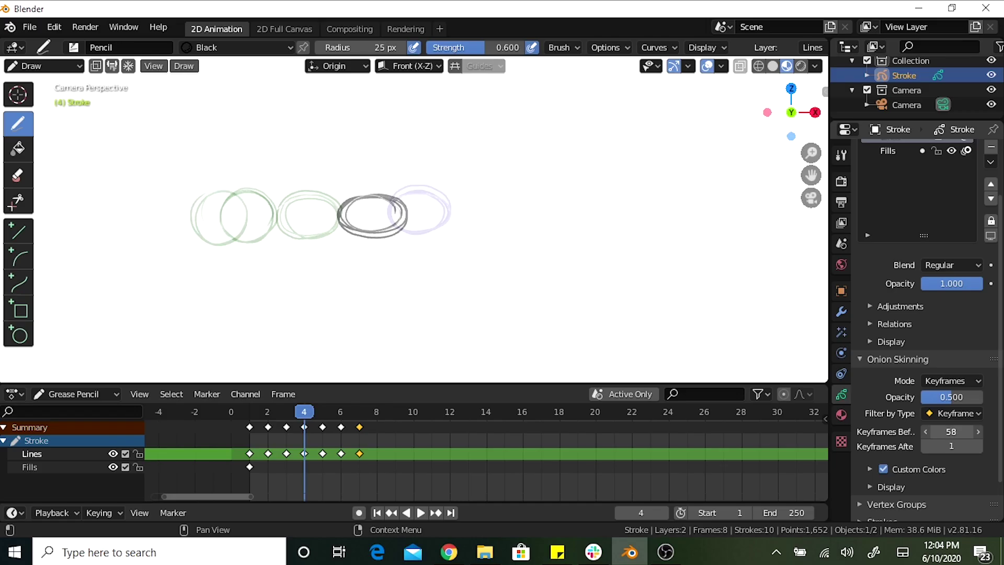
{"action": "left_click_drag", "start_coordinate": [959, 432], "coordinate": [960, 431]}
{"action": "left_click", "coordinate": [959, 429]}
{"action": "key", "text": "Return"}
{"action": "left_click", "coordinate": [952, 446]}
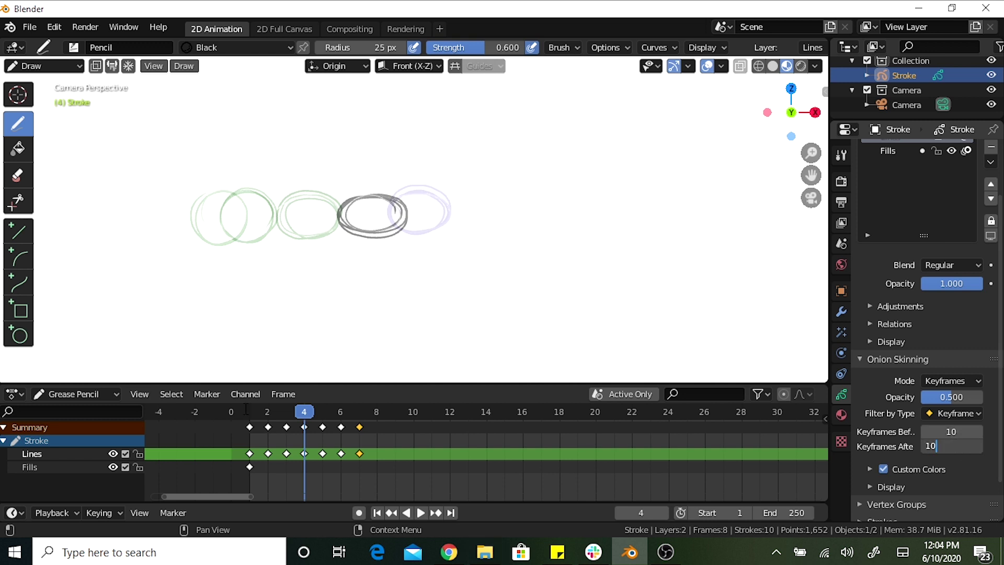
{"action": "key", "text": "Return"}
Play back the animation and step through its frames to inspect the onion skin ghosts.
{"action": "key", "text": "space"}
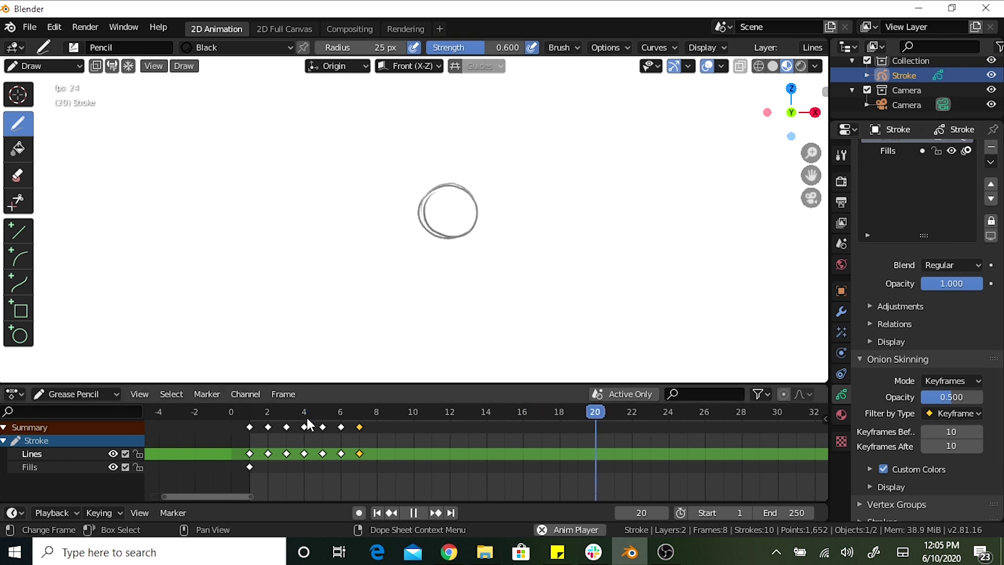
{"action": "key", "text": "Escape"}
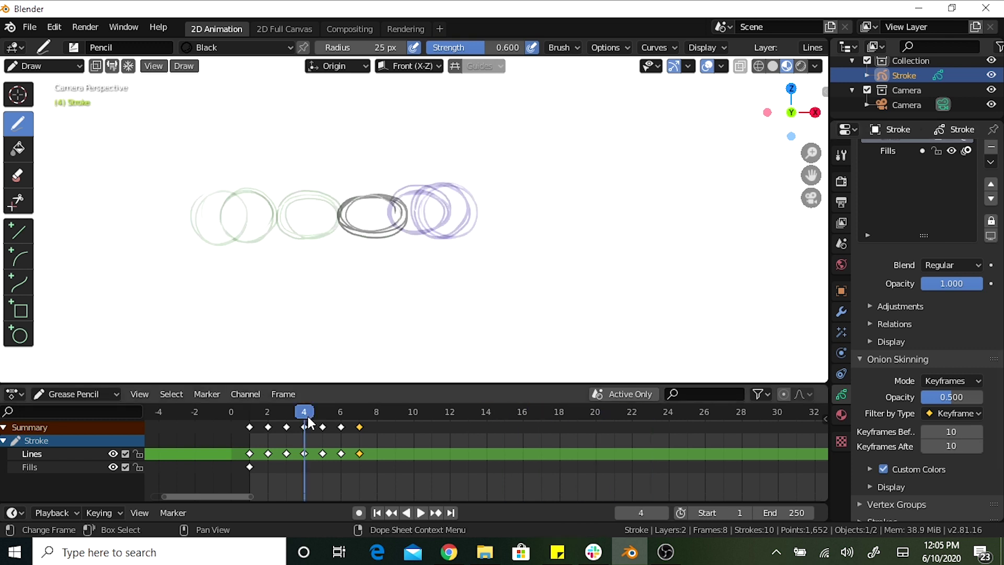
{"action": "left_click", "coordinate": [280, 410]}
{"action": "left_click", "coordinate": [267, 406]}
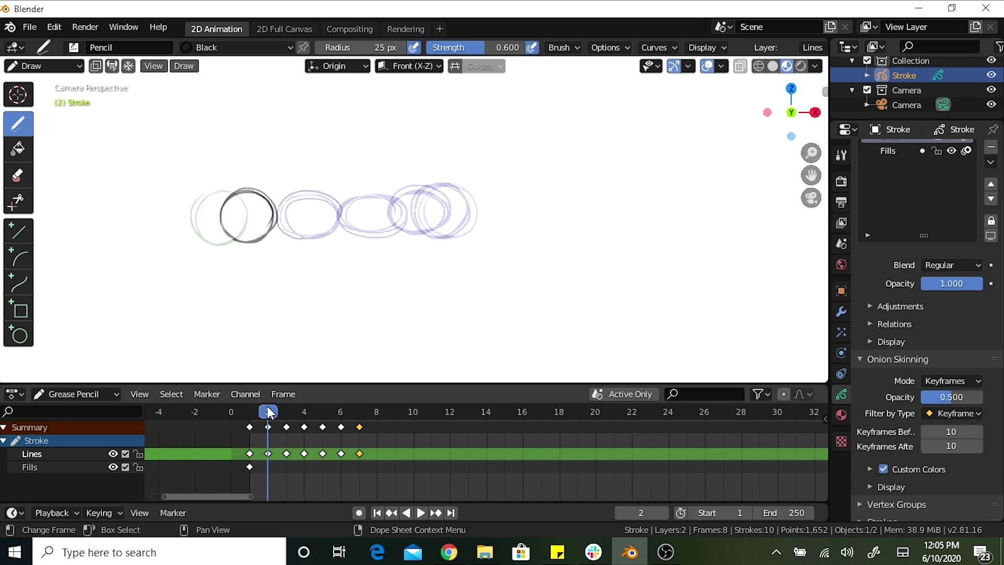
{"action": "left_click", "coordinate": [339, 411]}
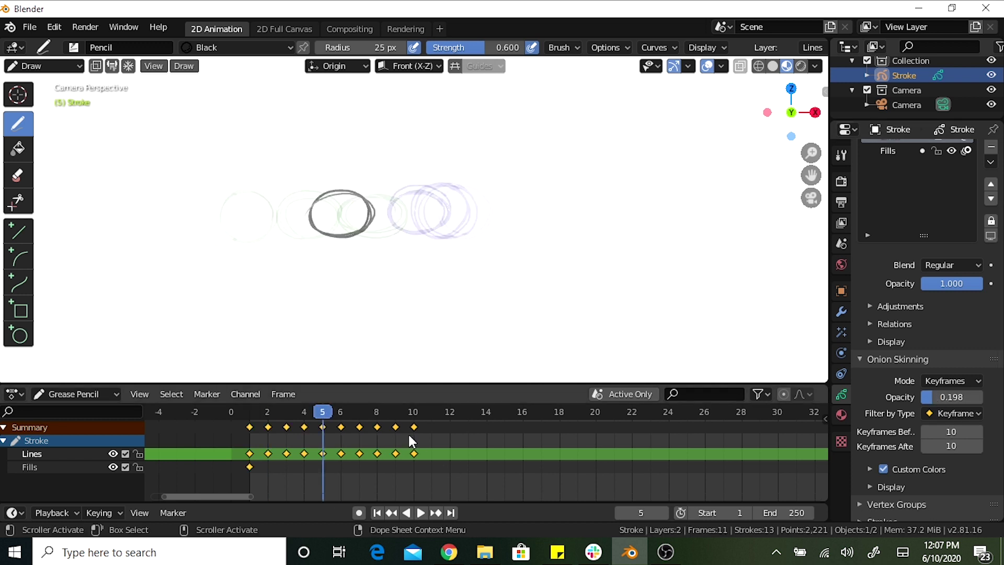
Try the onion skinning opacity at 1.000 and reduce it again.
{"action": "left_click_drag", "start_coordinate": [930, 399], "coordinate": [979, 398]}
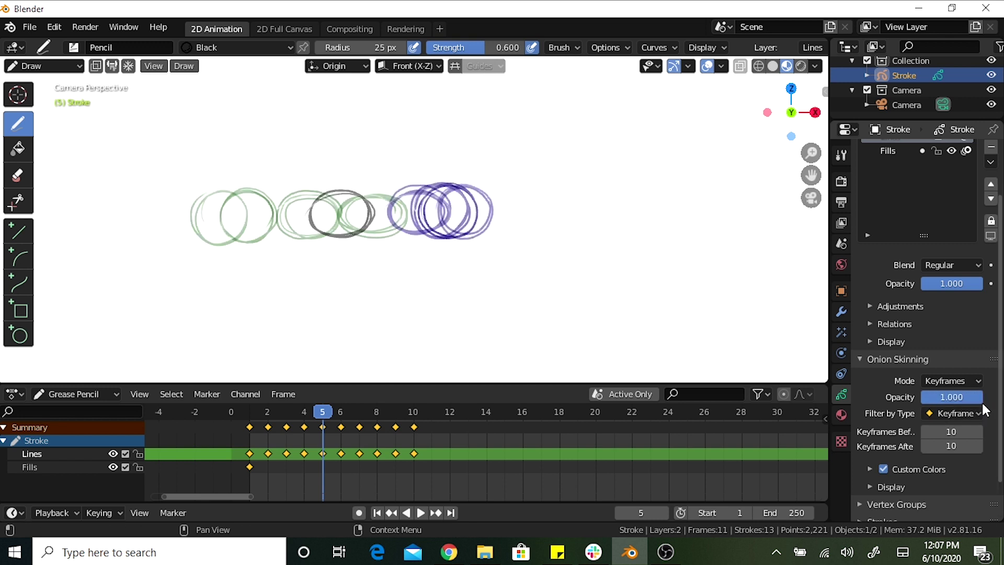
{"action": "left_click_drag", "start_coordinate": [981, 397], "coordinate": [929, 404]}
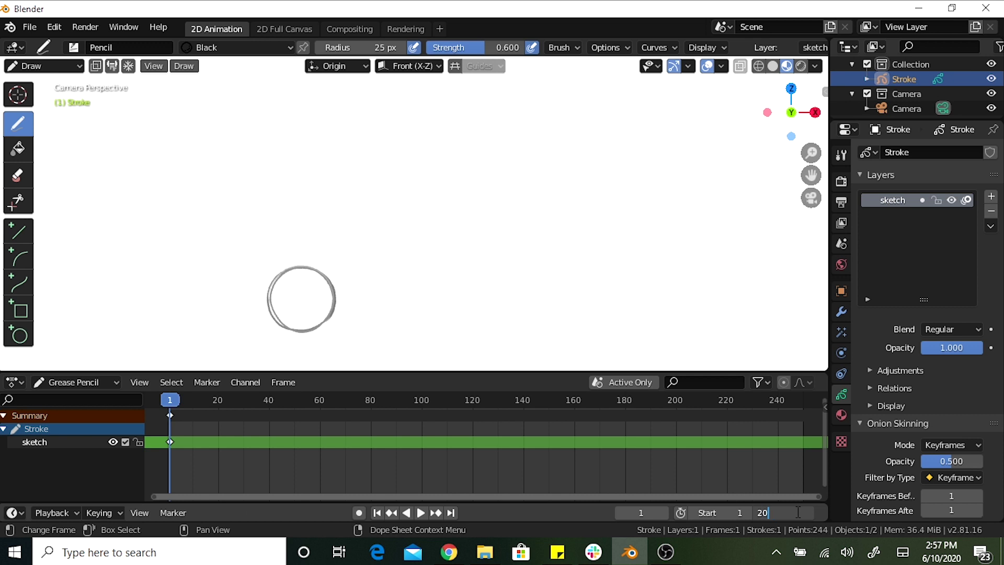
Draw the ball at the top of its bounce at frame 10, directly above the ground ball, and play back the animation.
{"action": "left_click_drag", "start_coordinate": [817, 498], "coordinate": [632, 496]}
{"action": "left_click_drag", "start_coordinate": [154, 496], "coordinate": [230, 497]}
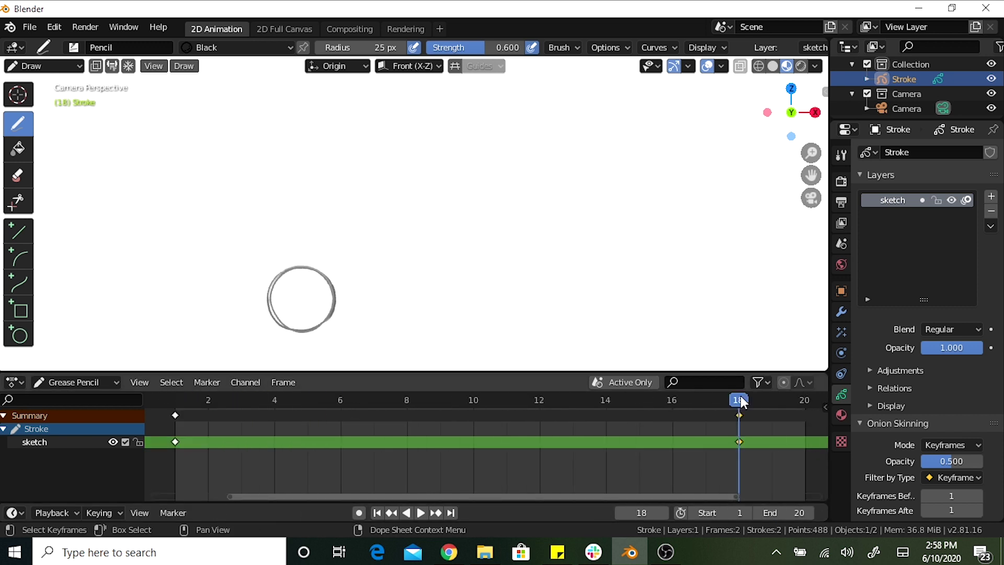
{"action": "left_click_drag", "start_coordinate": [741, 402], "coordinate": [478, 395]}
{"action": "mouse_move", "coordinate": [320, 140]}
{"action": "left_mouse_down"}
{"action": "mouse_move", "coordinate": [277, 131]}
{"action": "mouse_move", "coordinate": [320, 156]}
{"action": "left_mouse_up"}
{"action": "left_click_drag", "start_coordinate": [327, 125], "coordinate": [333, 152]}
{"action": "left_click_drag", "start_coordinate": [298, 114], "coordinate": [313, 175]}
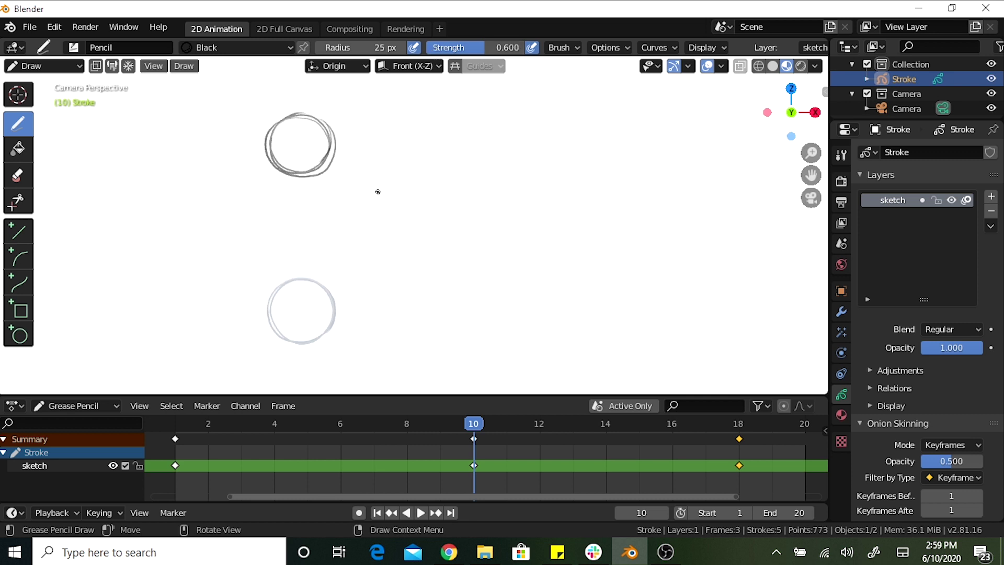
{"action": "key", "text": "space"}
{"action": "key", "text": "space"}
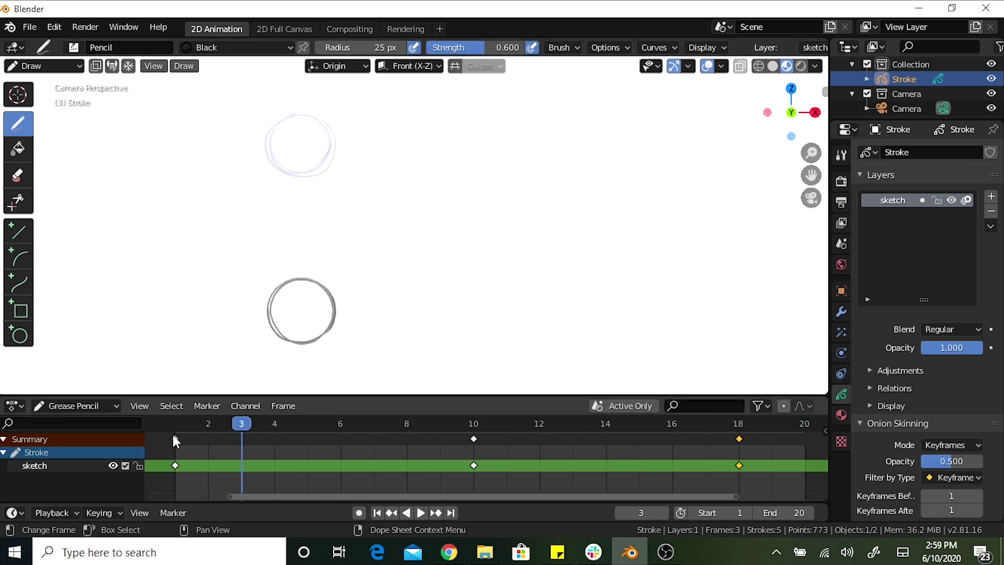
Draw a squashed ball on the ground at frame 20 and rotate it slightly in Edit Mode.
{"action": "left_click_drag", "start_coordinate": [242, 424], "coordinate": [805, 423]}
{"action": "left_click_drag", "start_coordinate": [314, 303], "coordinate": [298, 340]}
{"action": "left_click", "coordinate": [45, 66]}
{"action": "left_click", "coordinate": [44, 99]}
{"action": "key", "text": "r"}
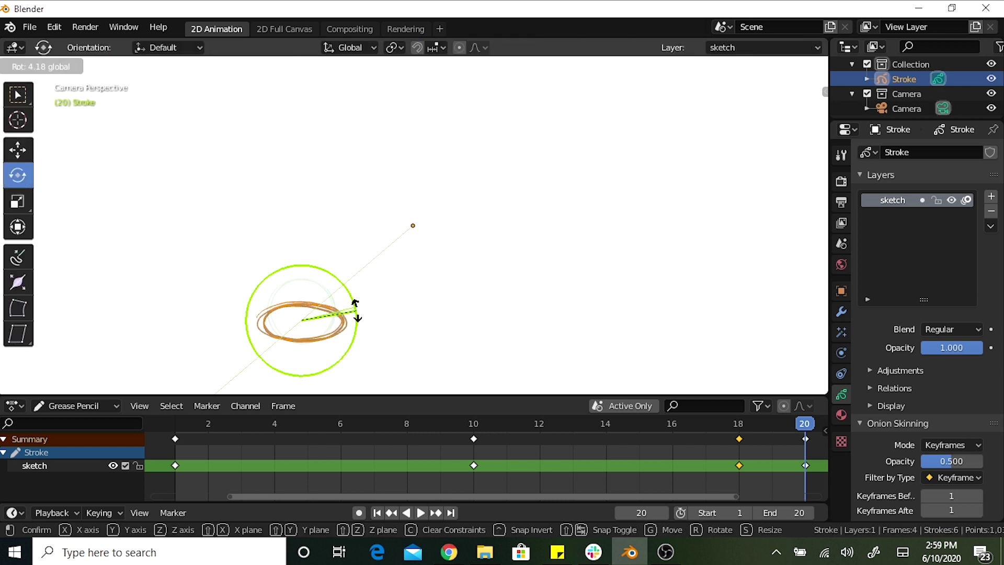
{"action": "left_click", "coordinate": [115, 195]}
{"action": "left_click", "coordinate": [178, 425]}
{"action": "key", "text": "space"}
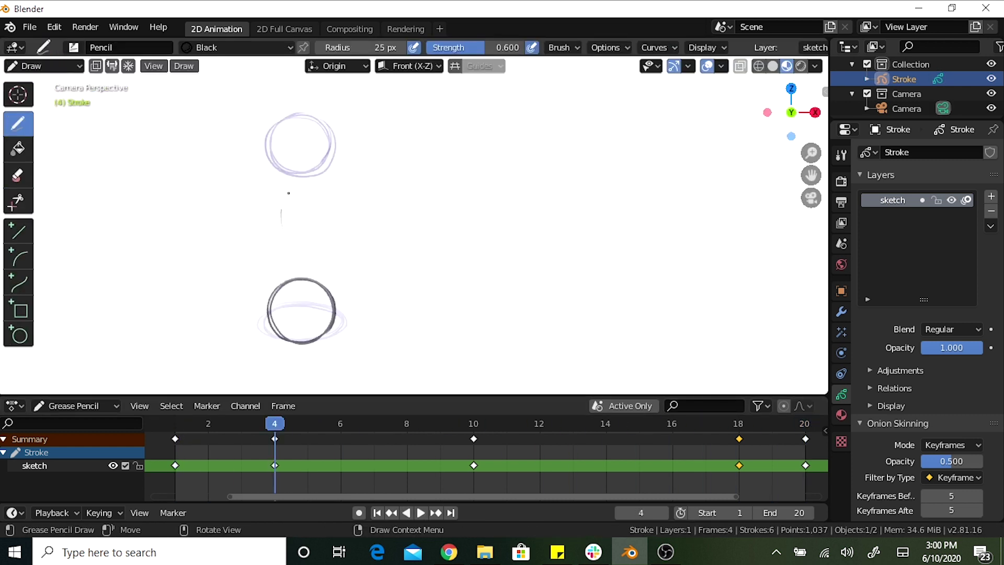
Draw a vertically stretched ball between the ground and top balls at frame 4, and play back the animation.
{"action": "mouse_move", "coordinate": [291, 186]}
{"action": "left_mouse_down"}
{"action": "mouse_move", "coordinate": [298, 251]}
{"action": "mouse_move", "coordinate": [318, 198]}
{"action": "mouse_move", "coordinate": [285, 218]}
{"action": "left_mouse_up"}
{"action": "key", "text": "ctrl+z"}
{"action": "mouse_move", "coordinate": [295, 182]}
{"action": "left_mouse_down"}
{"action": "mouse_move", "coordinate": [280, 221]}
{"action": "mouse_move", "coordinate": [280, 203]}
{"action": "mouse_move", "coordinate": [307, 250]}
{"action": "mouse_move", "coordinate": [321, 213]}
{"action": "left_mouse_up"}
{"action": "left_click", "coordinate": [176, 424]}
{"action": "key", "text": "space"}
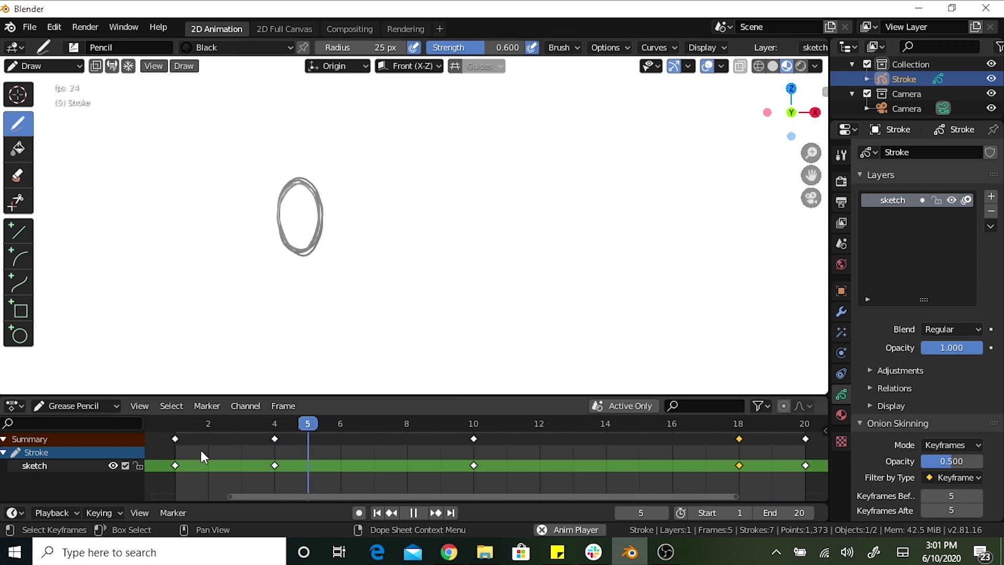
{"action": "key", "text": "space"}
Duplicate the stretched ball's keyframe from frame 4 to frame 14 and play back the animation.
{"action": "left_click", "coordinate": [176, 424]}
{"action": "left_click", "coordinate": [274, 425]}
{"action": "left_click", "coordinate": [275, 465]}
{"action": "key", "text": "shift+d"}
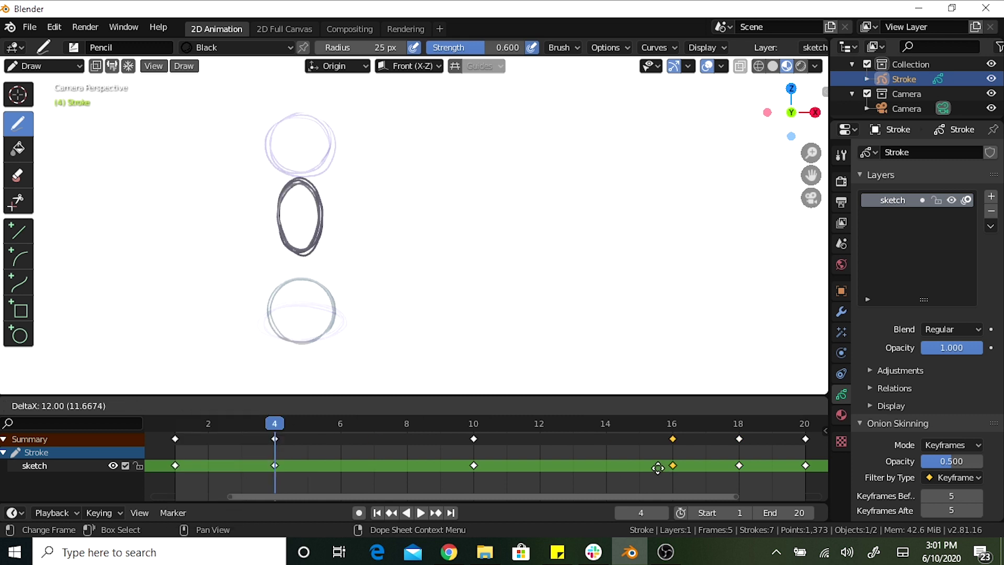
{"action": "left_click", "coordinate": [608, 468]}
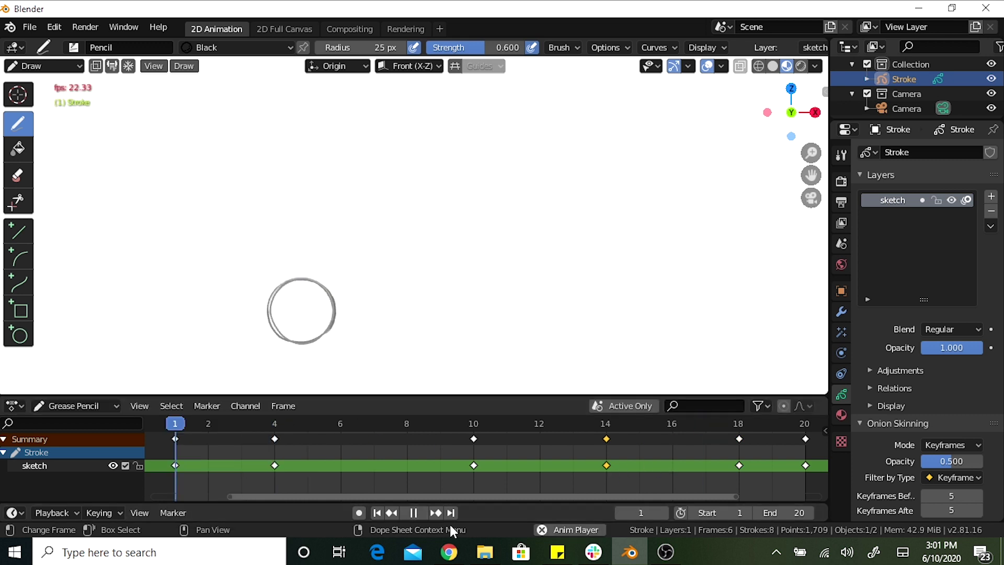
{"action": "key", "text": "space"}
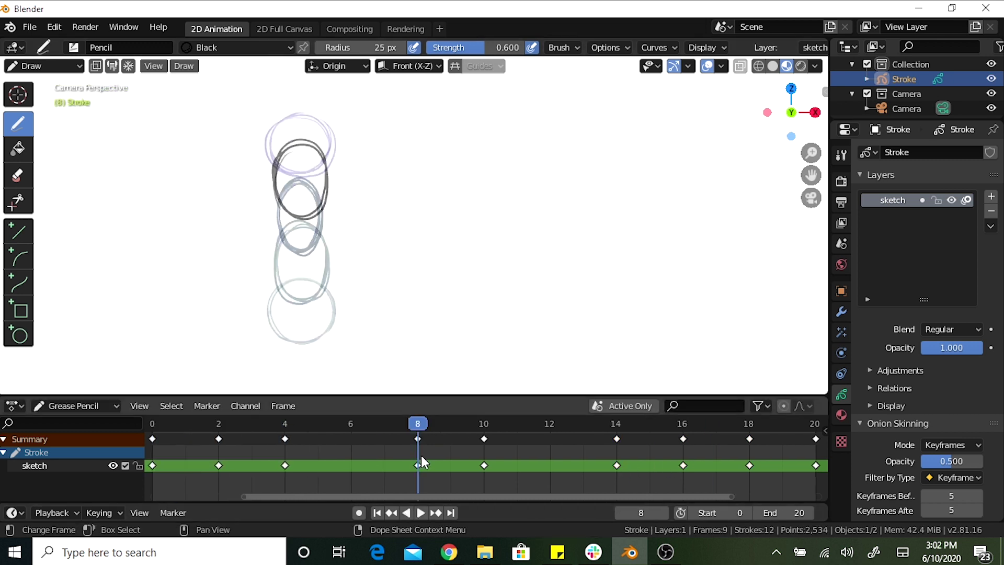
Draw a stretched ball at frame 6, between the neighbouring poses, and play back the animation.
{"action": "key", "text": "Left"}
{"action": "key", "text": "Left"}
{"action": "key", "text": "space"}
{"action": "key", "text": "Escape"}
{"action": "mouse_move", "coordinate": [276, 208]}
{"action": "left_mouse_down"}
{"action": "mouse_move", "coordinate": [293, 156]}
{"action": "mouse_move", "coordinate": [277, 209]}
{"action": "left_mouse_up"}
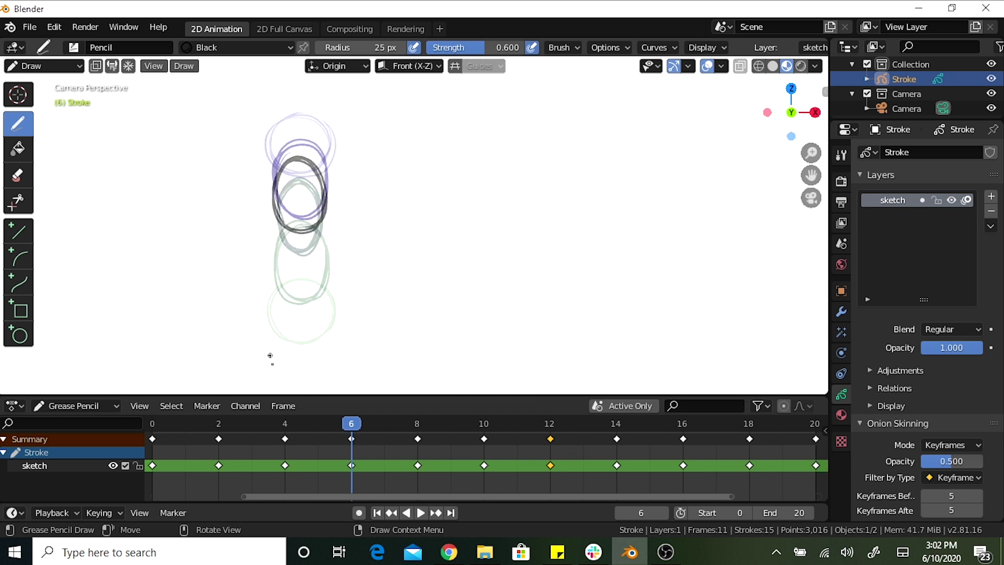
{"action": "key", "text": "space"}
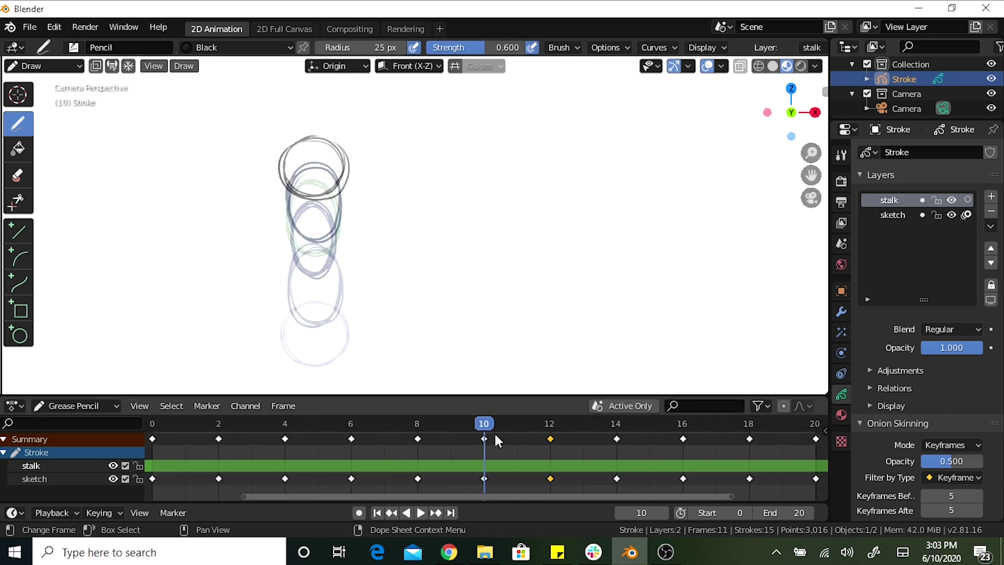
Draw curved stalks growing from the ball's top at frames 10 and 4 on the stalk layer, and play back the animation.
{"action": "left_click_drag", "start_coordinate": [316, 137], "coordinate": [360, 74]}
{"action": "key", "text": "shift+Left"}
{"action": "key", "text": "Right"}
{"action": "key", "text": "Right"}
{"action": "key", "text": "Right"}
{"action": "key", "text": "Right"}
{"action": "left_click_drag", "start_coordinate": [271, 141], "coordinate": [313, 202]}
{"action": "mouse_move", "coordinate": [253, 419]}
{"action": "left_mouse_down"}
{"action": "mouse_move", "coordinate": [376, 425]}
{"action": "mouse_move", "coordinate": [344, 426]}
{"action": "left_mouse_up"}
{"action": "key", "text": "space"}
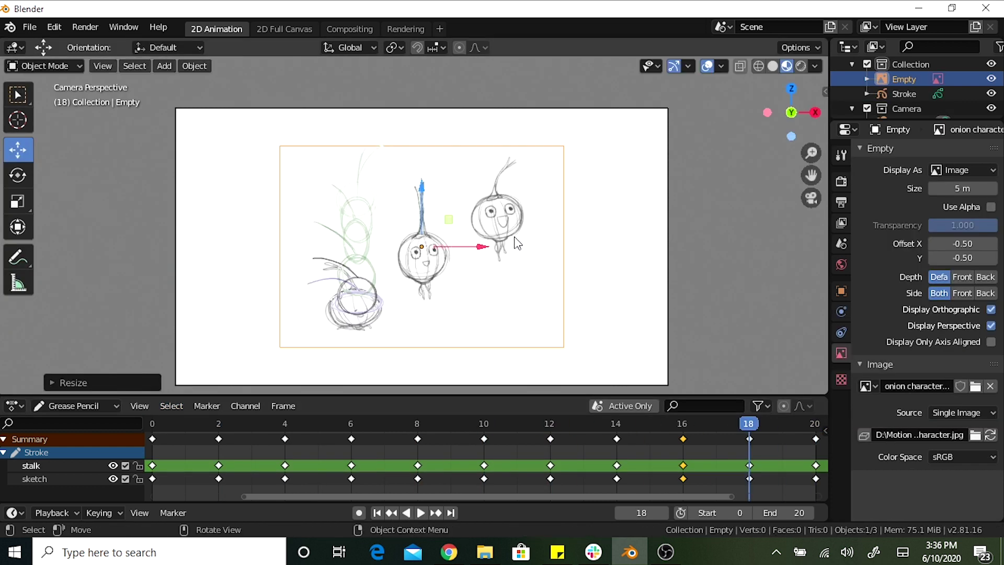
Move the onion reference image along X, away from the ball sketches, and add a Grease Pencil layer named charactersketch.
{"action": "left_click_drag", "start_coordinate": [484, 246], "coordinate": [578, 246]}
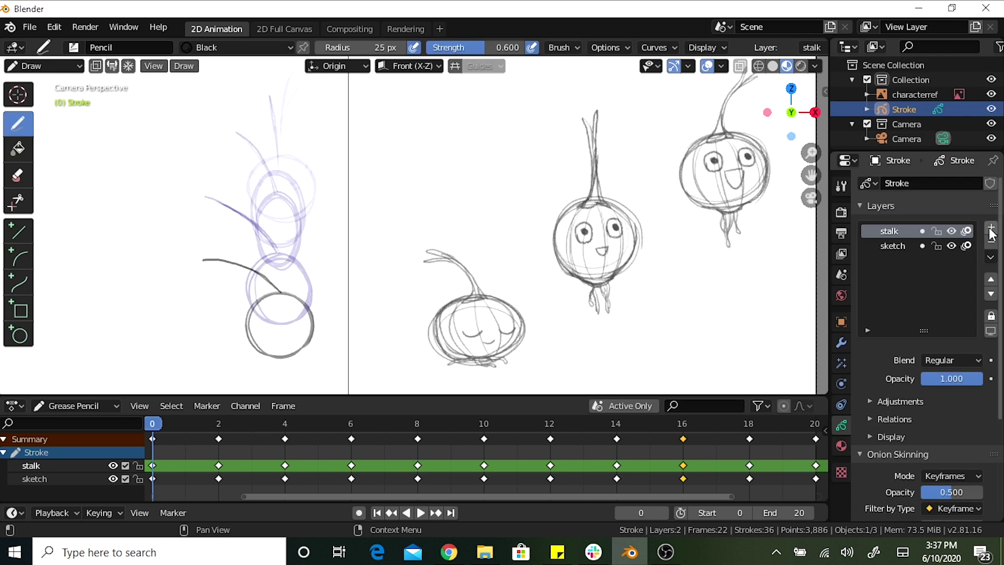
{"action": "left_click", "coordinate": [991, 227]}
{"action": "double_click", "coordinate": [891, 231]}
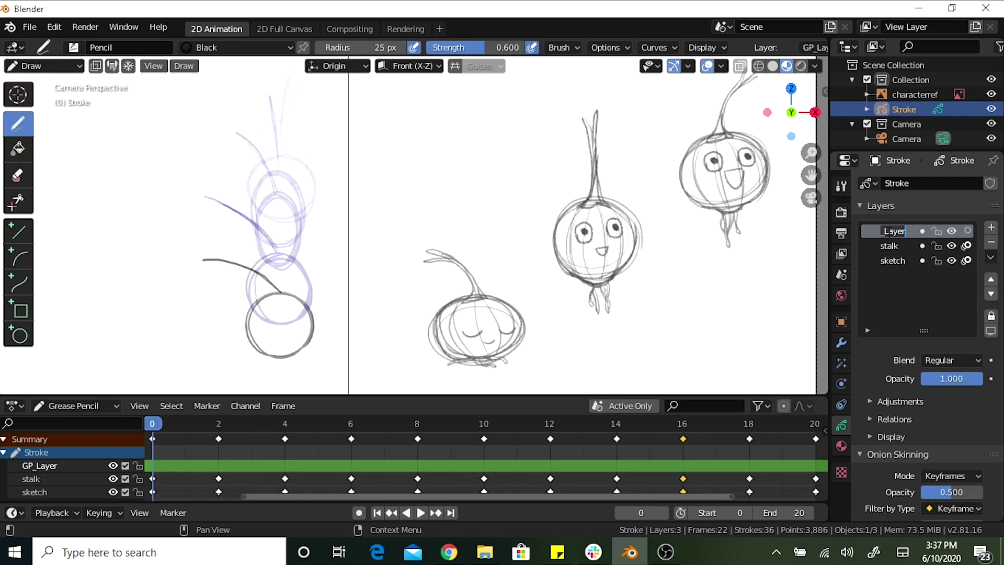
{"action": "type", "text": "character"}
{"action": "type", "text": "sketch"}
{"action": "key", "text": "Return"}
Set the sketch layer's opacity to 0.300 and its onion skinning opacity to 0.256, and make charactersketch the active layer.
{"action": "scroll", "coordinate": [915, 320], "scroll_direction": "down", "scroll_amount": 2, "text": "ctrl"}
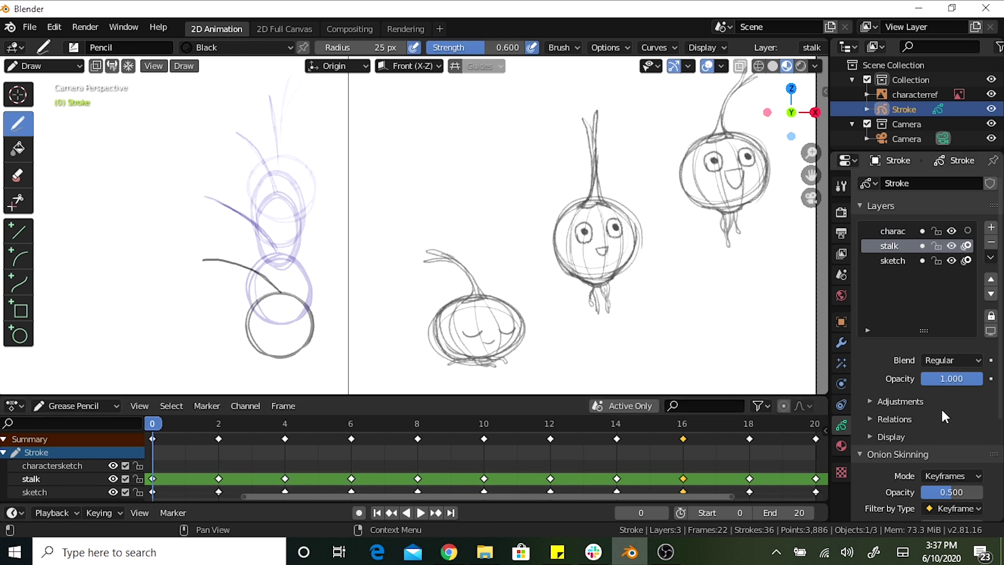
{"action": "scroll", "coordinate": [915, 320], "scroll_direction": "down", "scroll_amount": 4}
{"action": "mouse_move", "coordinate": [951, 398]}
{"action": "left_mouse_down"}
{"action": "mouse_move", "coordinate": [930, 398]}
{"action": "mouse_move", "coordinate": [949, 399]}
{"action": "left_mouse_up"}
{"action": "scroll", "coordinate": [941, 340], "scroll_direction": "up", "scroll_amount": 4}
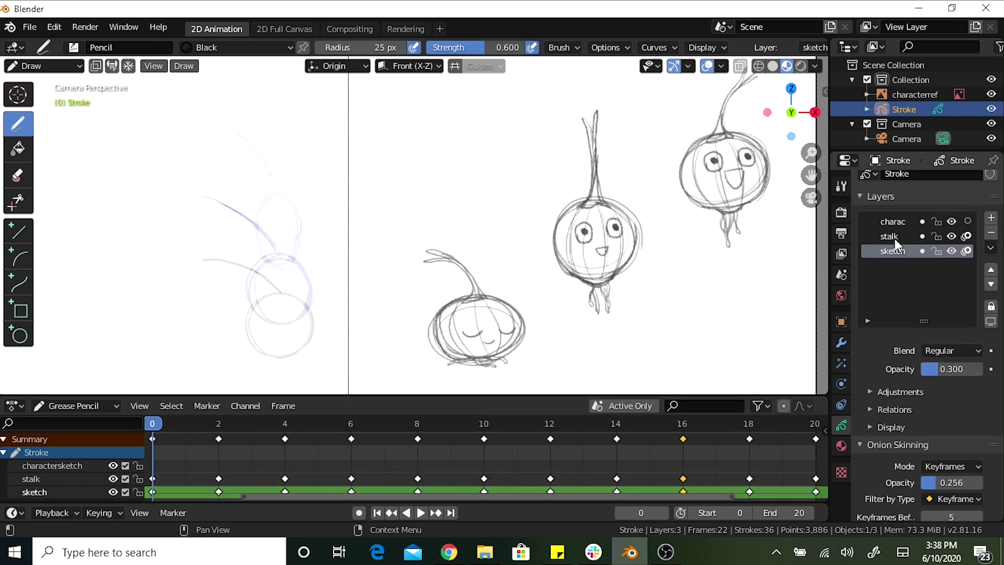
{"action": "left_click", "coordinate": [892, 237]}
{"action": "left_click", "coordinate": [151, 465]}
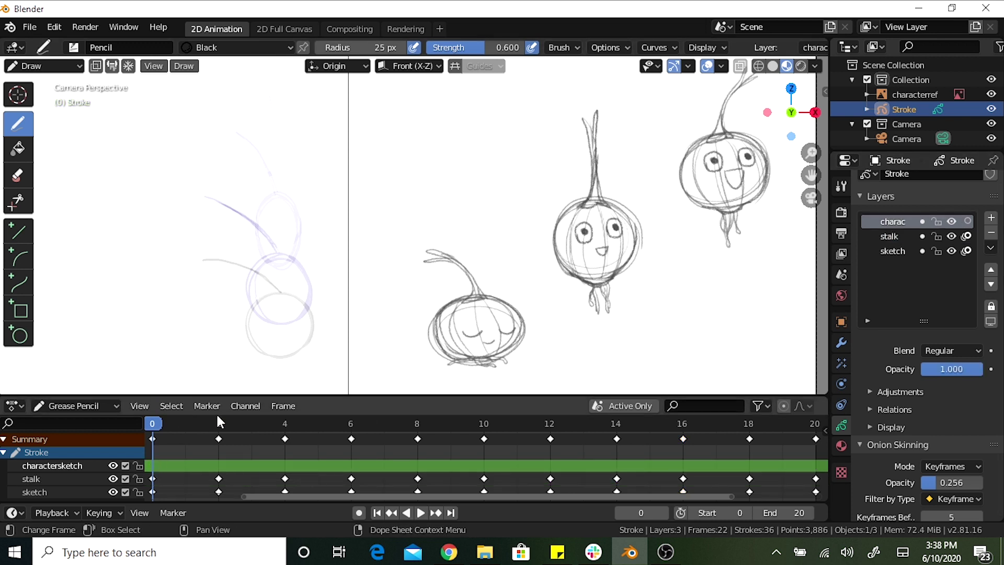
Draw the squashed onion body with curved segment lines over the flattened ball at frame 20 on the charactersketch layer.
{"action": "mouse_move", "coordinate": [159, 431]}
{"action": "left_mouse_down"}
{"action": "mouse_move", "coordinate": [549, 429]}
{"action": "mouse_move", "coordinate": [814, 443]}
{"action": "left_mouse_up"}
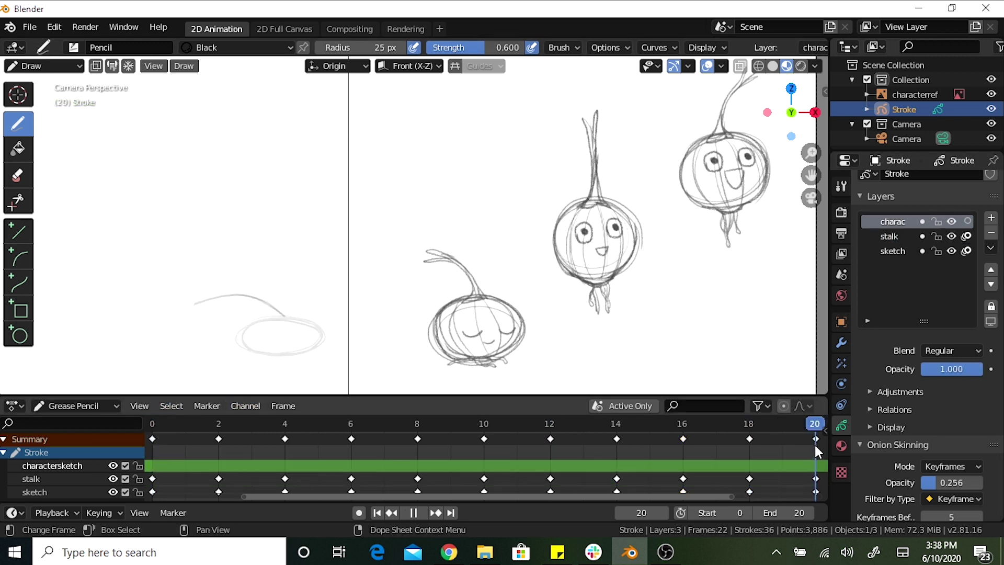
{"action": "mouse_move", "coordinate": [245, 339]}
{"action": "left_mouse_down"}
{"action": "mouse_move", "coordinate": [270, 316]}
{"action": "mouse_move", "coordinate": [316, 320]}
{"action": "mouse_move", "coordinate": [264, 316]}
{"action": "mouse_move", "coordinate": [293, 313]}
{"action": "left_mouse_up"}
{"action": "mouse_move", "coordinate": [265, 315]}
{"action": "left_mouse_down"}
{"action": "mouse_move", "coordinate": [312, 319]}
{"action": "mouse_move", "coordinate": [323, 340]}
{"action": "left_mouse_up"}
{"action": "mouse_move", "coordinate": [314, 349]}
{"action": "left_mouse_down"}
{"action": "mouse_move", "coordinate": [238, 348]}
{"action": "mouse_move", "coordinate": [319, 346]}
{"action": "left_mouse_up"}
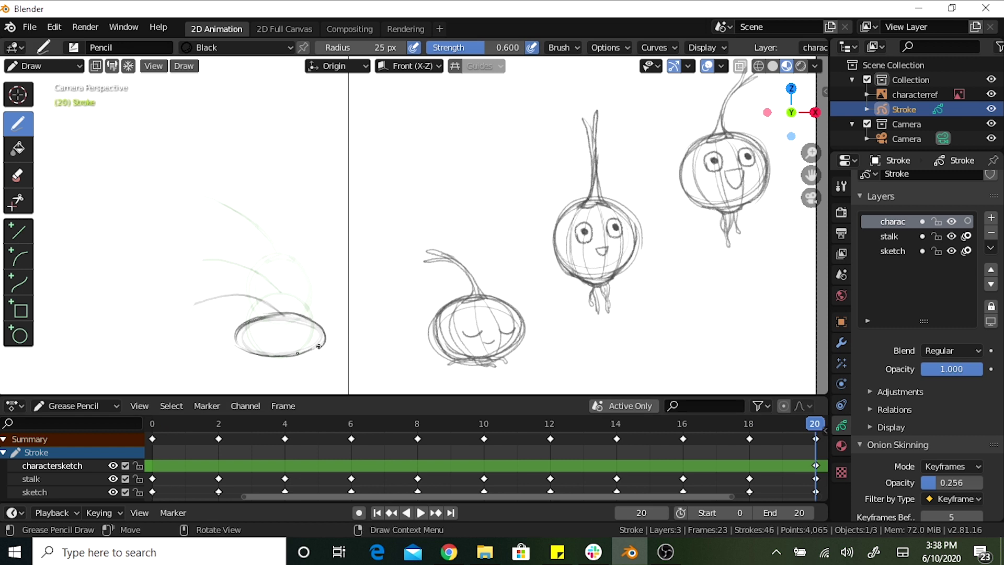
{"action": "left_click_drag", "start_coordinate": [271, 316], "coordinate": [246, 339]}
{"action": "left_click_drag", "start_coordinate": [261, 324], "coordinate": [249, 353]}
{"action": "left_click_drag", "start_coordinate": [292, 325], "coordinate": [289, 352]}
{"action": "left_click_drag", "start_coordinate": [307, 321], "coordinate": [300, 353]}
Draw the onion's bent stalk with a forked tip over the stalk guide at frame 20.
{"action": "left_click_drag", "start_coordinate": [206, 301], "coordinate": [195, 303]}
{"action": "left_click_drag", "start_coordinate": [202, 309], "coordinate": [271, 309]}
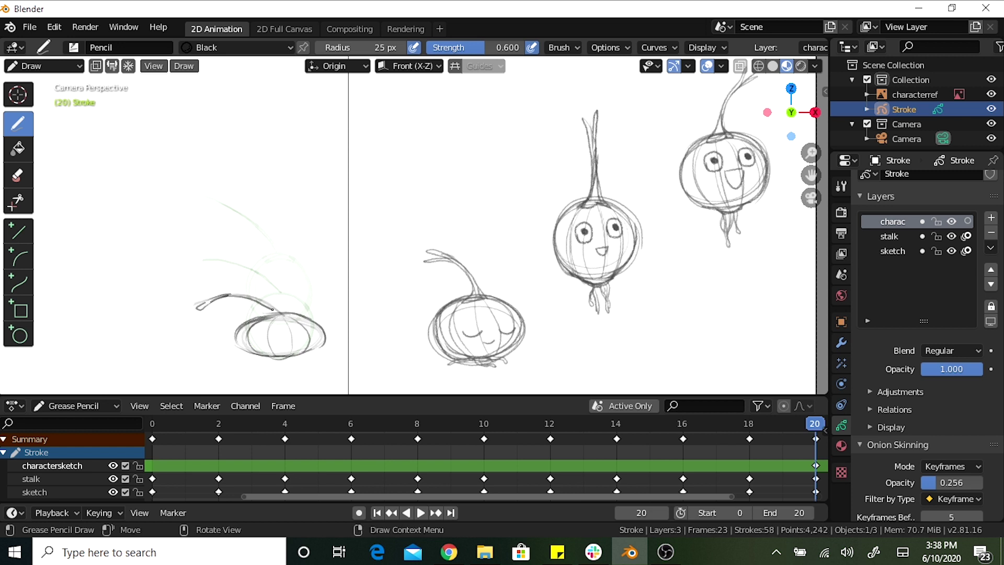
{"action": "mouse_move", "coordinate": [196, 299]}
{"action": "left_mouse_down"}
{"action": "mouse_move", "coordinate": [248, 294]}
{"action": "mouse_move", "coordinate": [282, 310]}
{"action": "left_mouse_up"}
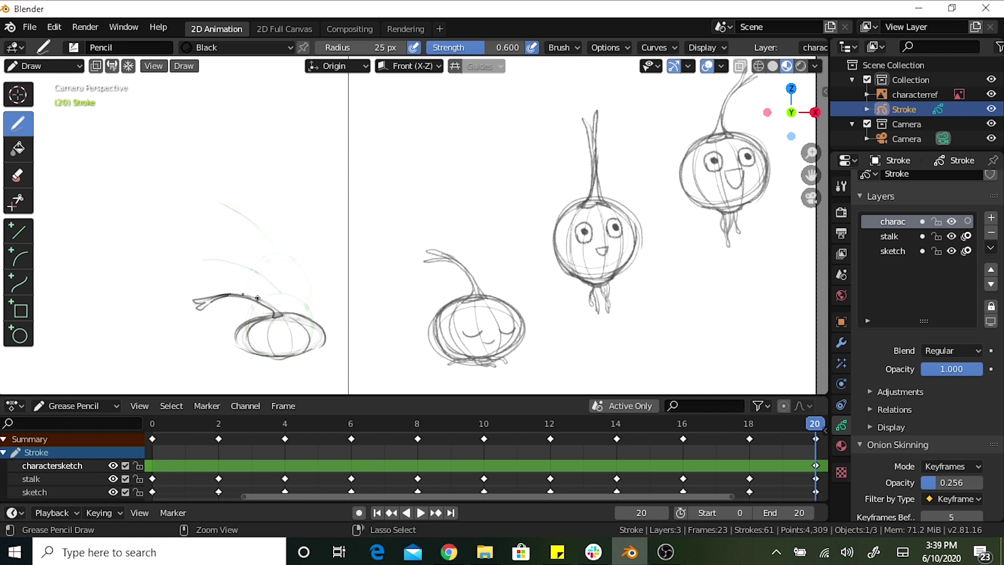
Draw the forked stalk over the stalk guide at frame 10.
{"action": "left_click_drag", "start_coordinate": [261, 155], "coordinate": [281, 112]}
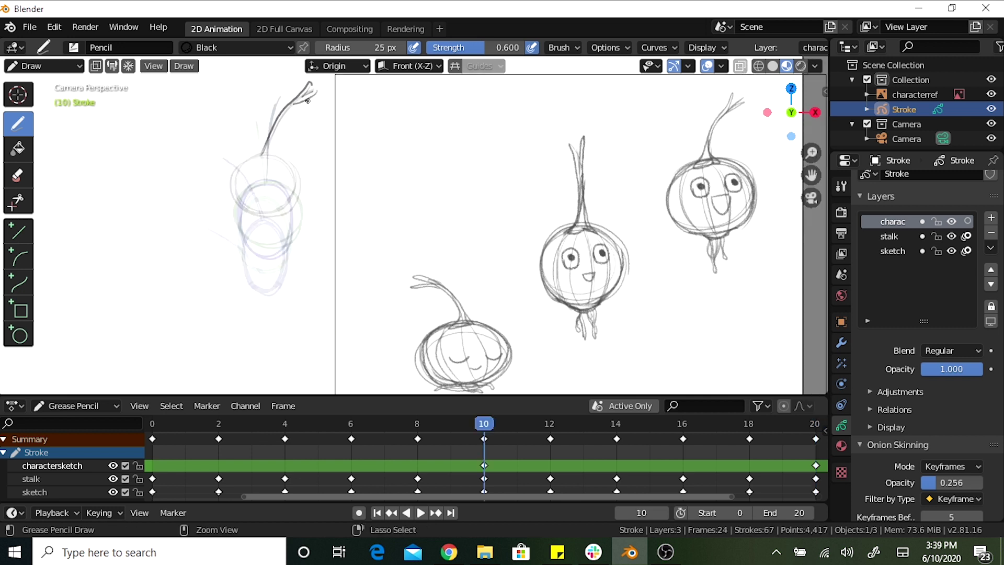
{"action": "left_click_drag", "start_coordinate": [308, 101], "coordinate": [299, 101]}
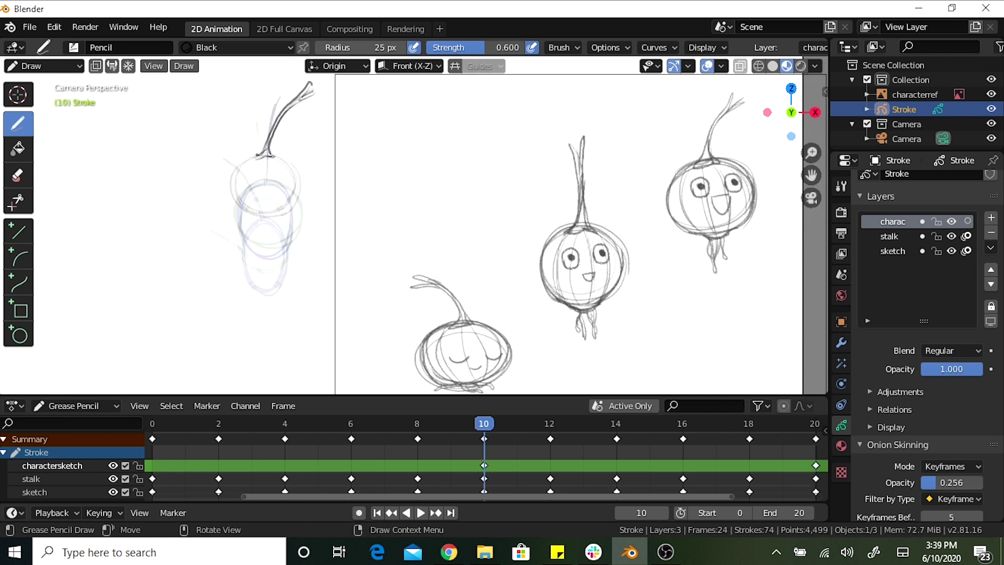
Turn on onion skinning for the charactersketch layer and scale the selected strokes in Edit Mode.
{"action": "left_click", "coordinate": [968, 221]}
{"action": "key", "text": "Tab"}
{"action": "left_click_drag", "start_coordinate": [314, 225], "coordinate": [282, 201]}
{"action": "key", "text": "s"}
{"action": "left_click", "coordinate": [283, 202]}
Sketch the stalk base and hanging roots of the stretched onion, and play back the animation.
{"action": "left_click", "coordinate": [15, 47]}
{"action": "left_click", "coordinate": [31, 128]}
{"action": "mouse_move", "coordinate": [266, 228]}
{"action": "left_mouse_down"}
{"action": "mouse_move", "coordinate": [257, 225]}
{"action": "mouse_move", "coordinate": [271, 215]}
{"action": "left_mouse_up"}
{"action": "left_click_drag", "start_coordinate": [259, 306], "coordinate": [266, 323]}
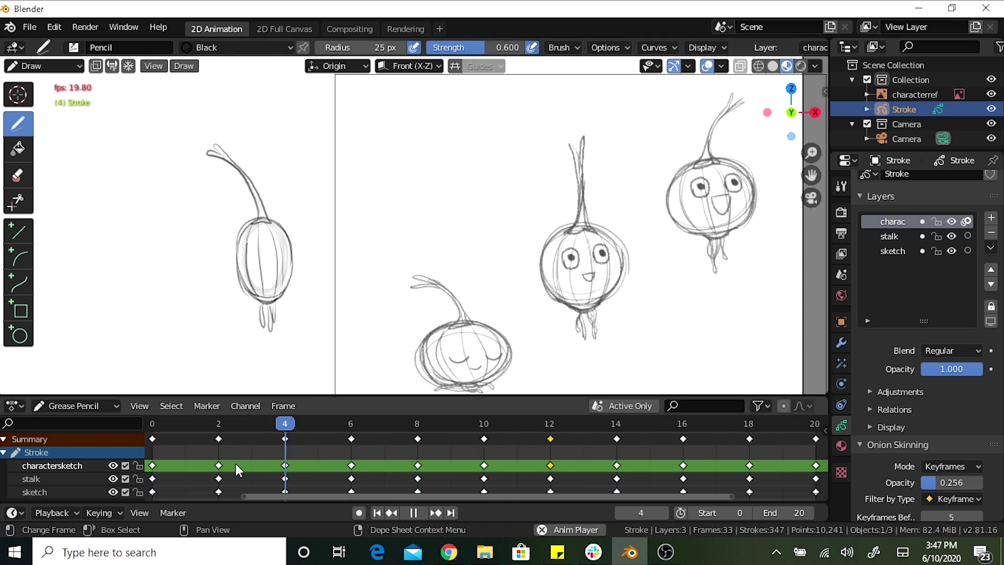
{"action": "key", "text": "space"}
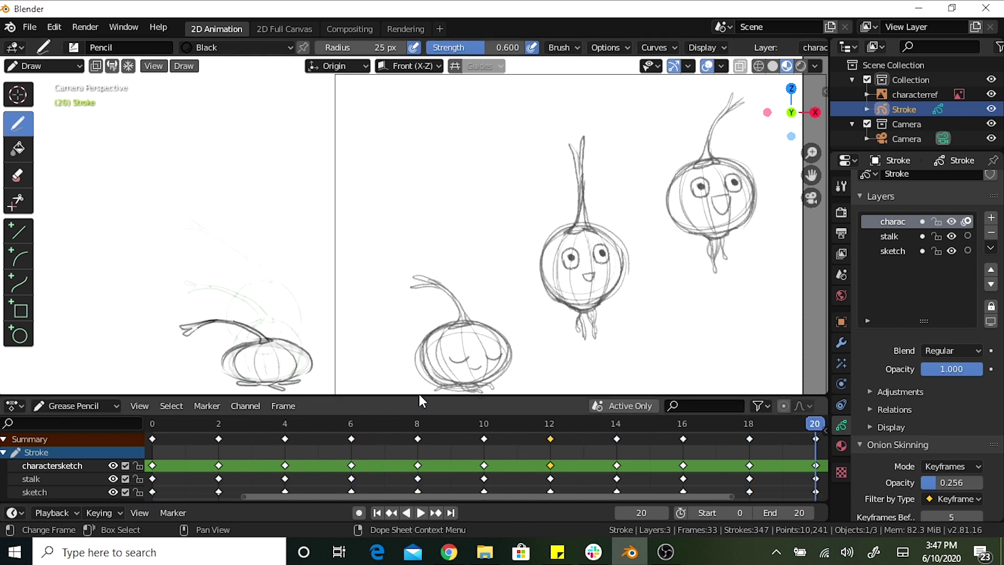
Set the soft eraser's strength to 0.700 and erase the old roots under the onion at frame 16.
{"action": "key", "text": "Down"}
{"action": "key", "text": "Down"}
{"action": "key", "text": "Down"}
{"action": "key", "text": "Down"}
{"action": "key", "text": "e"}
{"action": "left_click_drag", "start_coordinate": [280, 266], "coordinate": [281, 265]}
{"action": "left_click_drag", "start_coordinate": [361, 47], "coordinate": [377, 47]}
{"action": "left_click", "coordinate": [260, 256]}
Redraw the roots spreading sideways beneath the onion at frame 16, and play back the animation.
{"action": "key", "text": "d"}
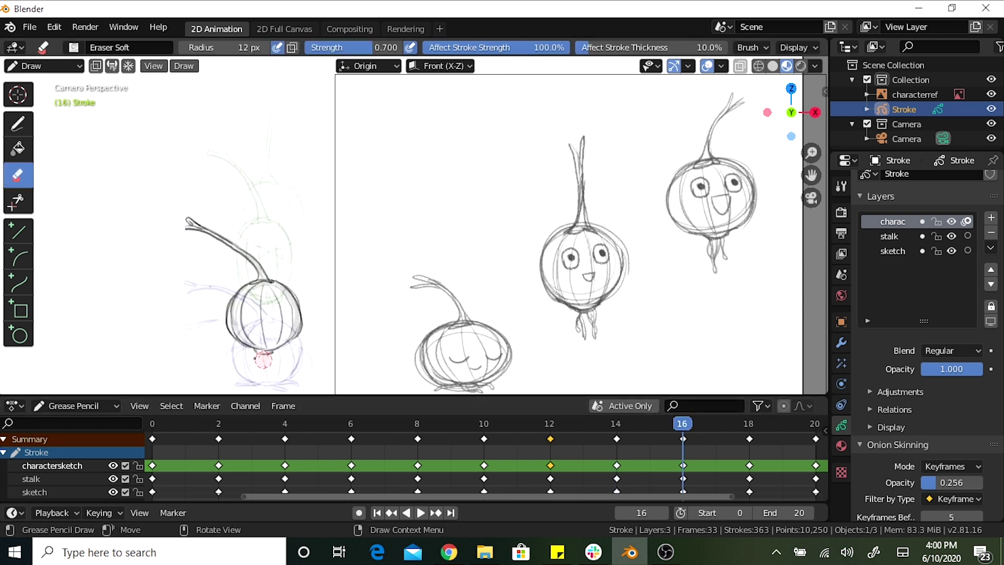
{"action": "key", "text": "d"}
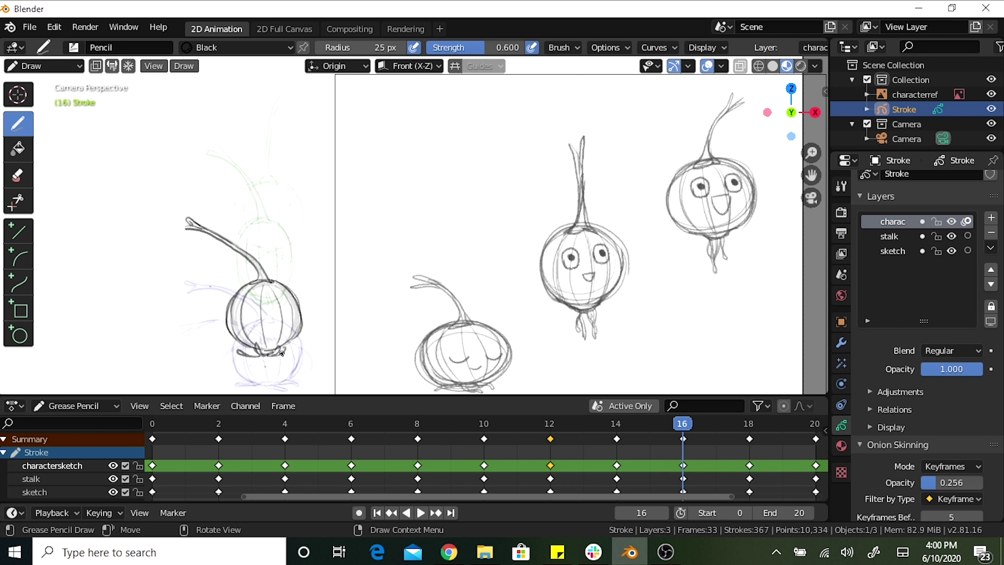
{"action": "key", "text": "space"}
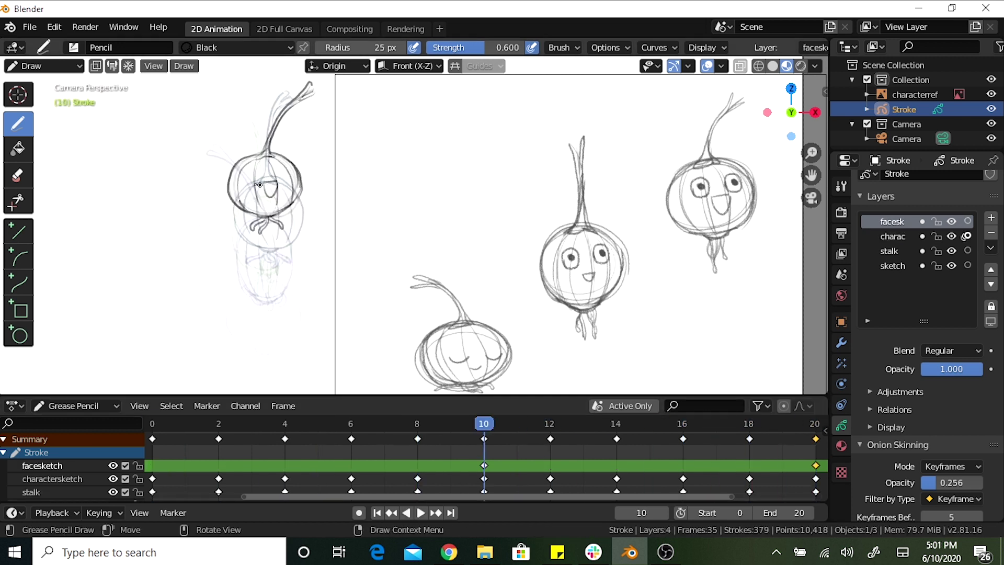
Draw the onion's second eye at frame 10 on the facesketch layer.
{"action": "left_click_drag", "start_coordinate": [290, 177], "coordinate": [291, 179]}
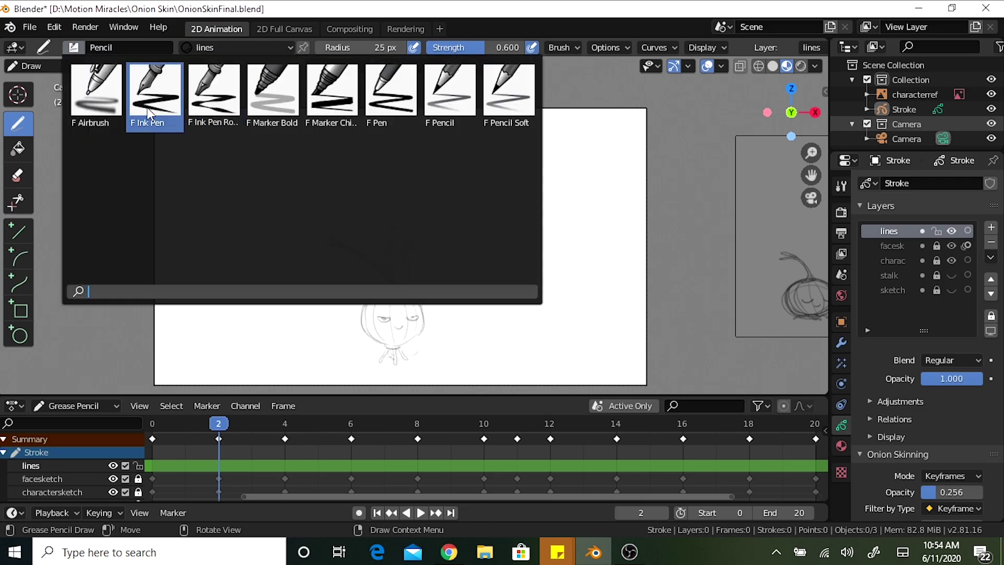
Choose the Ink Pen brush and trace the onion's body outline at frame 0 on the lines layer.
{"action": "left_click", "coordinate": [151, 112]}
{"action": "left_click_drag", "start_coordinate": [375, 267], "coordinate": [412, 306]}
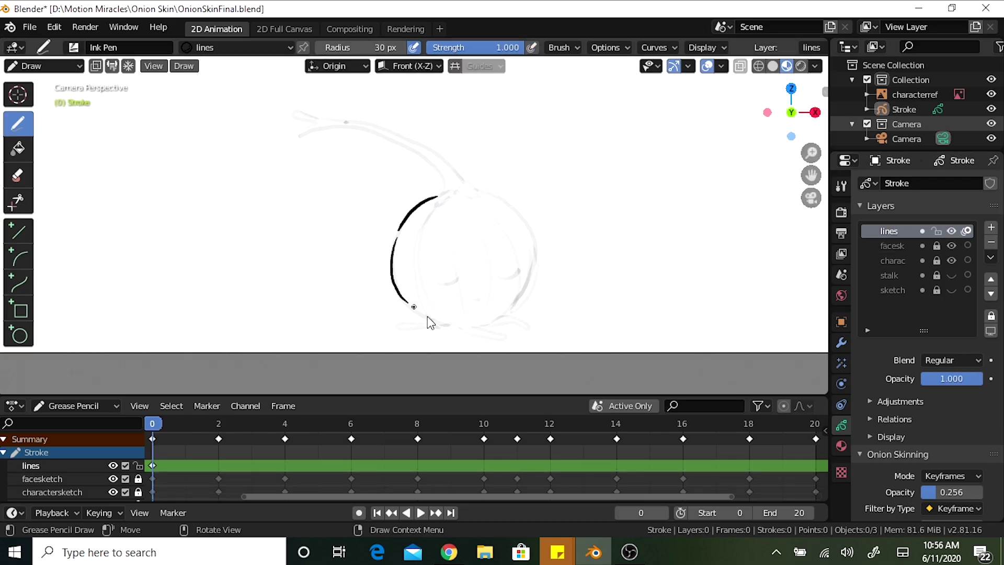
{"action": "left_click_drag", "start_coordinate": [414, 307], "coordinate": [444, 326]}
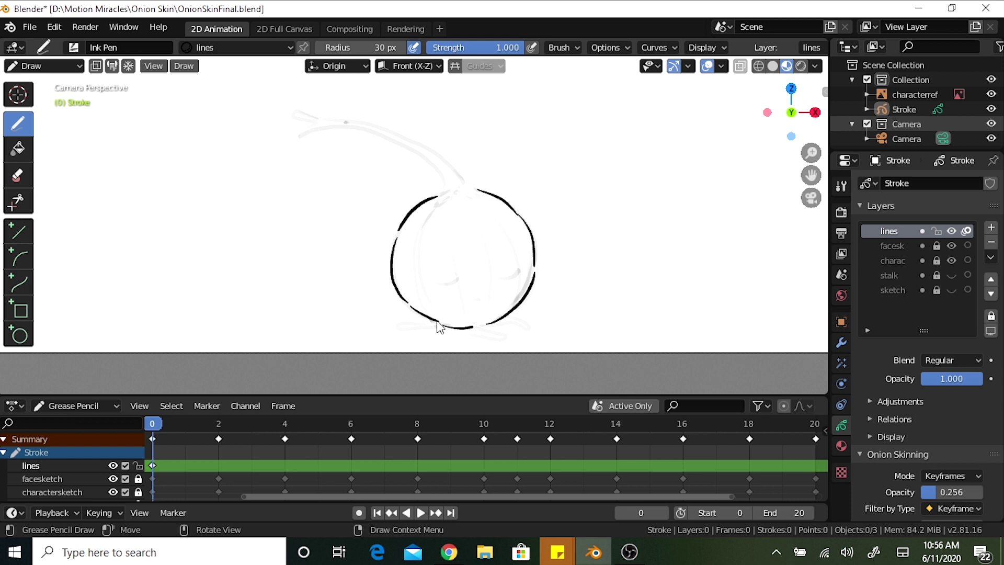
Ink the onion's roots, closed-eyed face and forked stalk at frame 0.
{"action": "left_click_drag", "start_coordinate": [422, 328], "coordinate": [531, 331]}
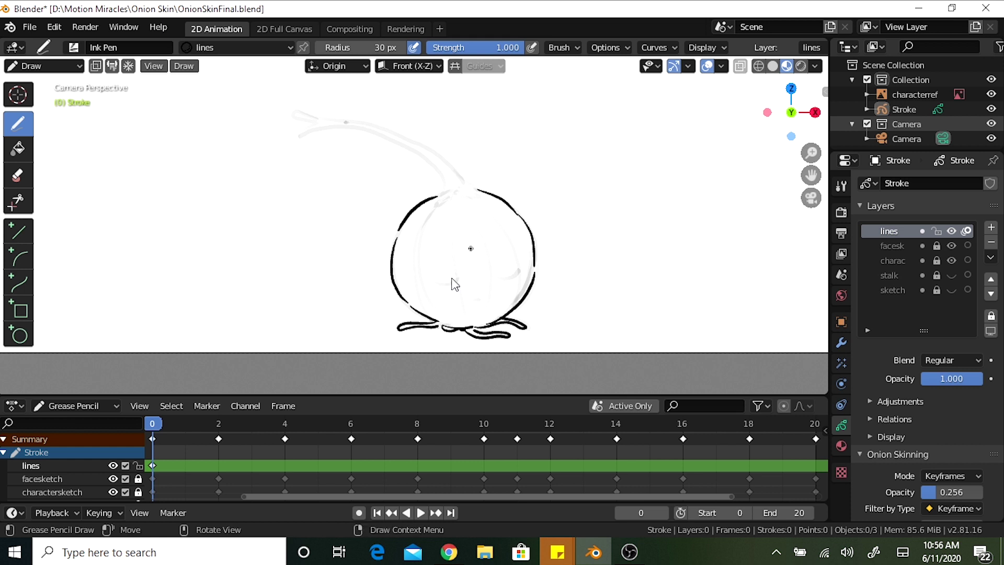
{"action": "left_click_drag", "start_coordinate": [467, 300], "coordinate": [480, 299]}
{"action": "left_click_drag", "start_coordinate": [301, 123], "coordinate": [369, 128]}
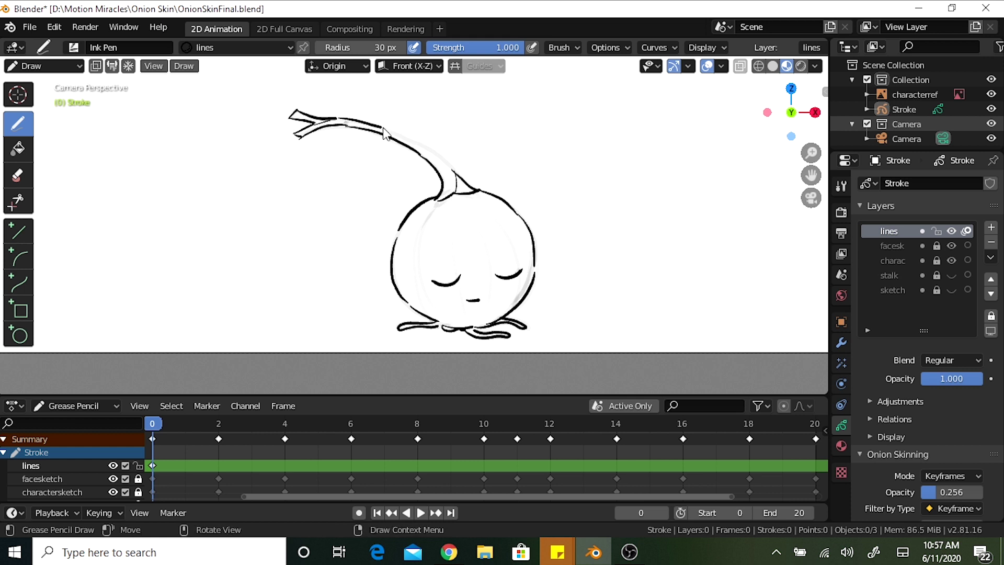
Ink the curved segment lines down the onion's body at frame 0.
{"action": "left_click_drag", "start_coordinate": [421, 203], "coordinate": [417, 308]}
{"action": "left_click_drag", "start_coordinate": [450, 199], "coordinate": [464, 320]}
{"action": "left_click_drag", "start_coordinate": [460, 194], "coordinate": [489, 313]}
{"action": "left_click_drag", "start_coordinate": [473, 194], "coordinate": [504, 226]}
Ink the onion's body outline and stalk at frame 2, and preview the line animation in the timeline.
{"action": "key", "text": "Up"}
{"action": "left_click_drag", "start_coordinate": [407, 183], "coordinate": [364, 314]}
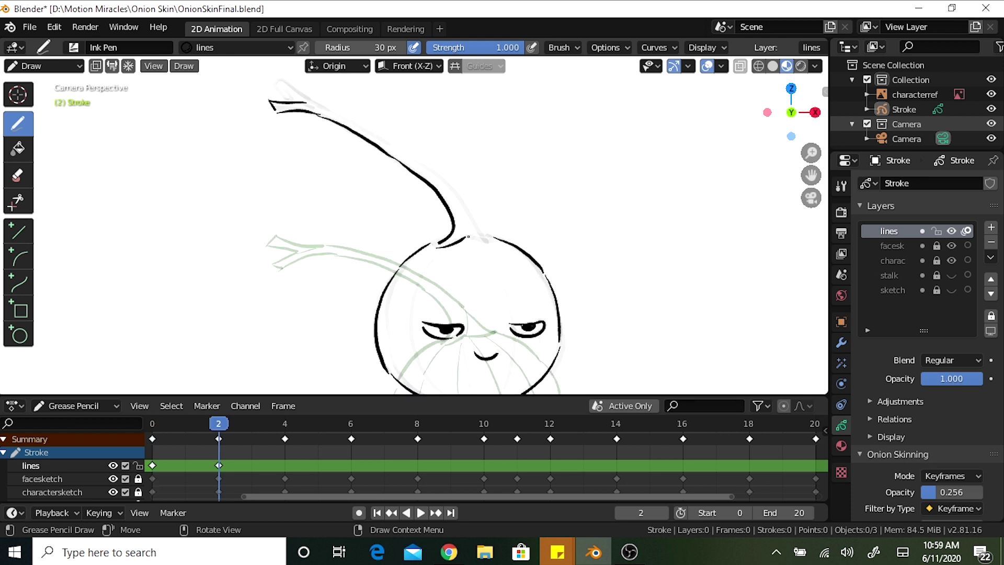
{"action": "left_click_drag", "start_coordinate": [468, 238], "coordinate": [497, 244]}
{"action": "left_click_drag", "start_coordinate": [470, 234], "coordinate": [472, 217]}
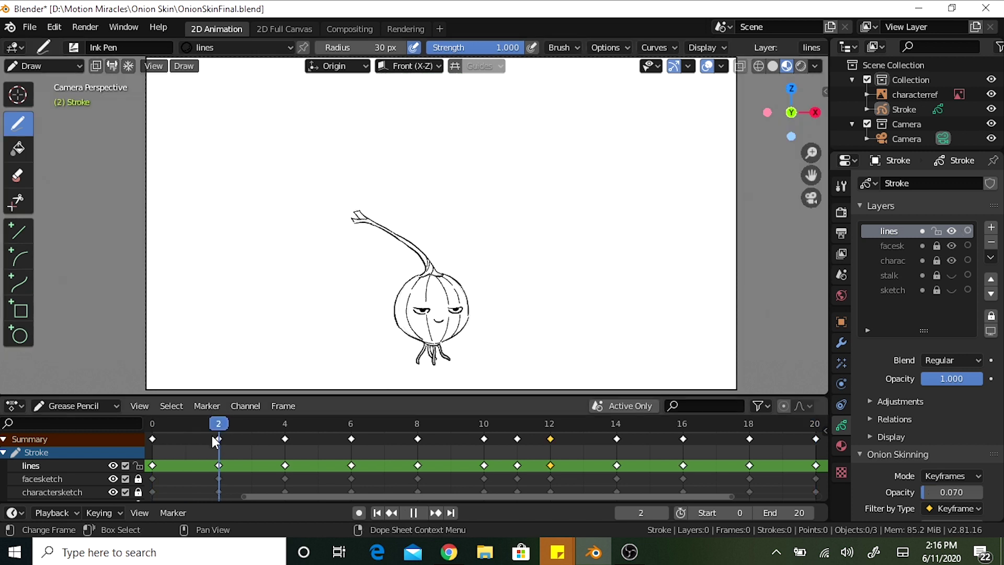
{"action": "mouse_move", "coordinate": [319, 451]}
{"action": "left_mouse_down"}
{"action": "mouse_move", "coordinate": [416, 469]}
{"action": "mouse_move", "coordinate": [419, 485]}
{"action": "left_mouse_up"}
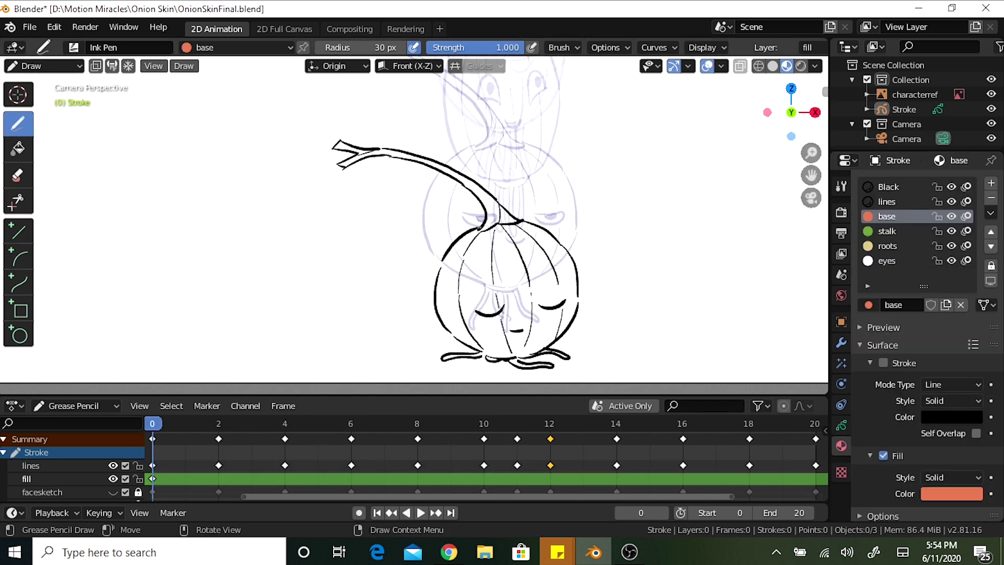
Fill the onion's body with the base material at frame 0 on the fill layer.
{"action": "mouse_move", "coordinate": [460, 235]}
{"action": "left_mouse_down"}
{"action": "mouse_move", "coordinate": [454, 322]}
{"action": "mouse_move", "coordinate": [511, 223]}
{"action": "mouse_move", "coordinate": [562, 282]}
{"action": "left_mouse_up"}
{"action": "key", "text": "ctrl+z"}
{"action": "left_click_drag", "start_coordinate": [518, 221], "coordinate": [558, 241]}
{"action": "mouse_move", "coordinate": [578, 298]}
{"action": "left_mouse_down"}
{"action": "mouse_move", "coordinate": [528, 350]}
{"action": "mouse_move", "coordinate": [547, 340]}
{"action": "left_mouse_up"}
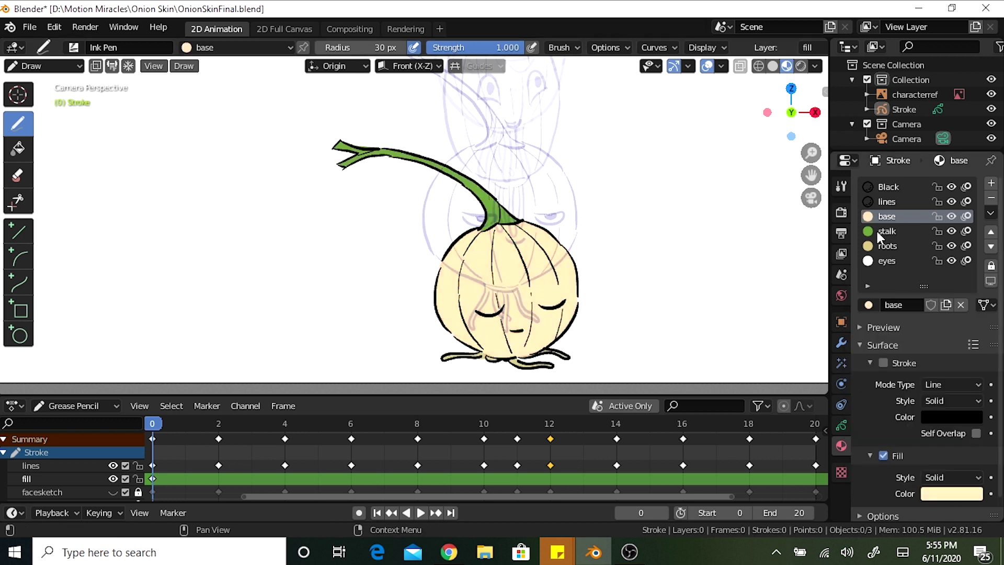
Adjust the fill colour of the stalk material and open the roots material's fill colour for editing.
{"action": "left_click", "coordinate": [887, 231]}
{"action": "left_click", "coordinate": [952, 493]}
{"action": "left_click_drag", "start_coordinate": [883, 314], "coordinate": [882, 349]}
{"action": "left_click", "coordinate": [887, 245]}
{"action": "left_click", "coordinate": [951, 493]}
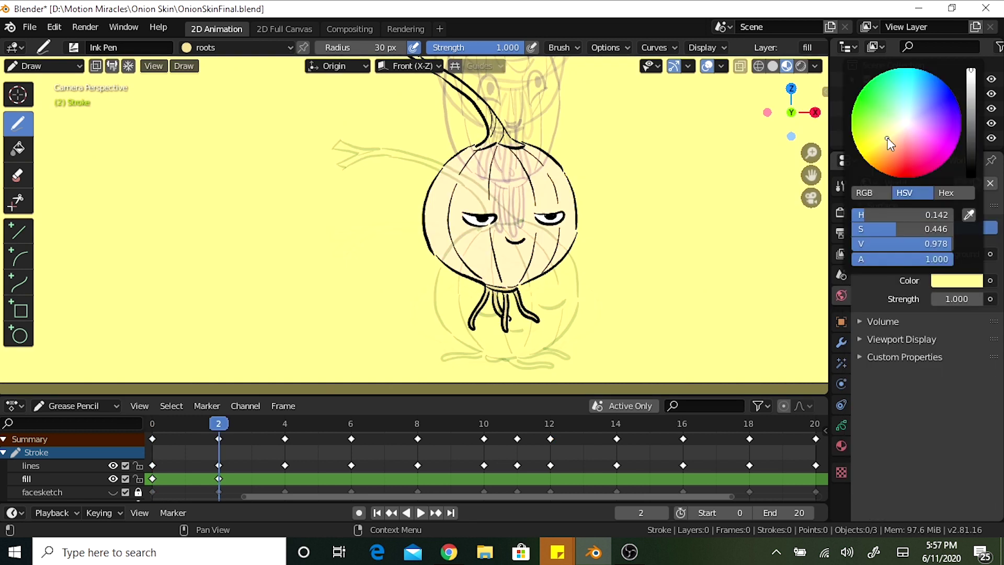
Set the world background colour to red and fill the onion's stalk with the stalk material at frame 2.
{"action": "left_click", "coordinate": [899, 157]}
{"action": "left_click", "coordinate": [183, 430]}
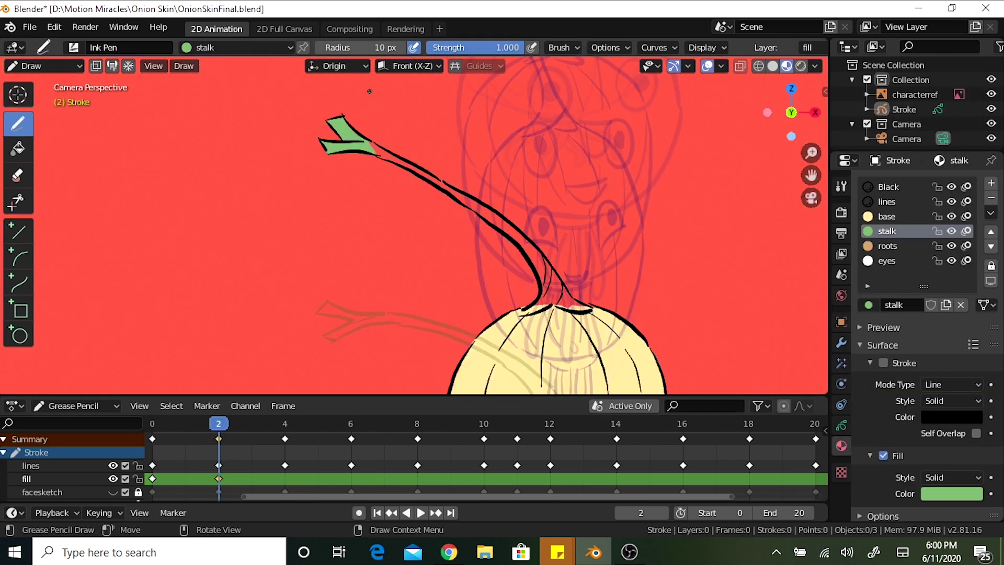
{"action": "mouse_move", "coordinate": [442, 188]}
{"action": "left_mouse_down"}
{"action": "mouse_move", "coordinate": [504, 245]}
{"action": "mouse_move", "coordinate": [486, 219]}
{"action": "mouse_move", "coordinate": [517, 238]}
{"action": "mouse_move", "coordinate": [527, 256]}
{"action": "left_mouse_up"}
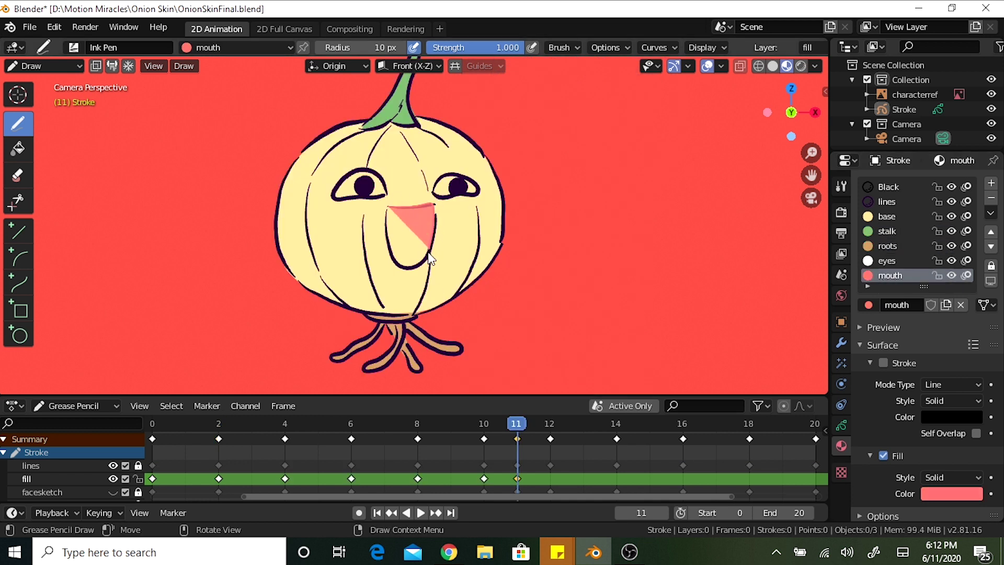
Fill the mouth with the mouth material and both eyes with the eyes material at frame 11.
{"action": "left_click_drag", "start_coordinate": [431, 258], "coordinate": [410, 217]}
{"action": "left_click", "coordinate": [887, 260]}
{"action": "mouse_move", "coordinate": [379, 180]}
{"action": "left_mouse_down"}
{"action": "mouse_move", "coordinate": [356, 177]}
{"action": "mouse_move", "coordinate": [371, 197]}
{"action": "left_mouse_up"}
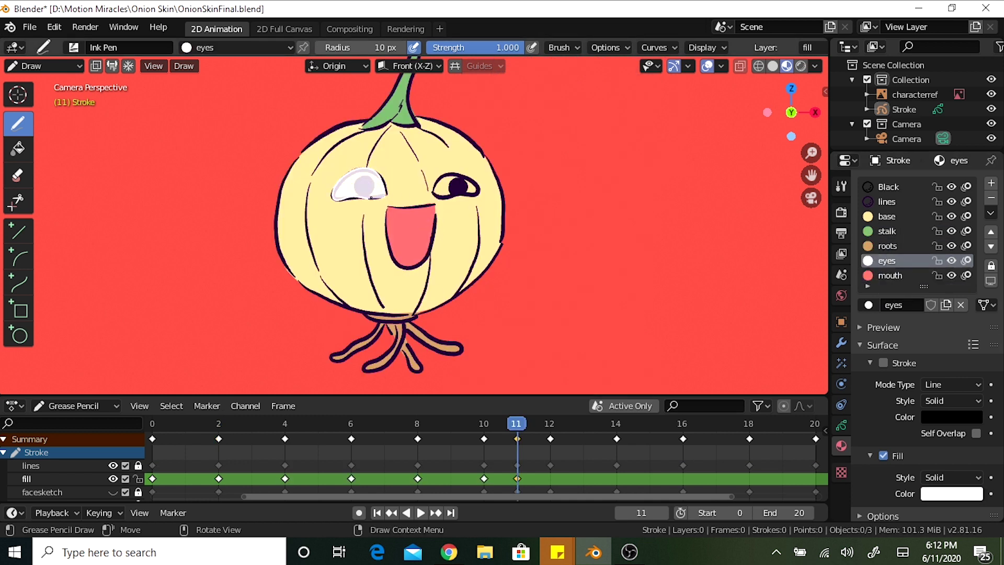
{"action": "left_click_drag", "start_coordinate": [475, 192], "coordinate": [471, 195]}
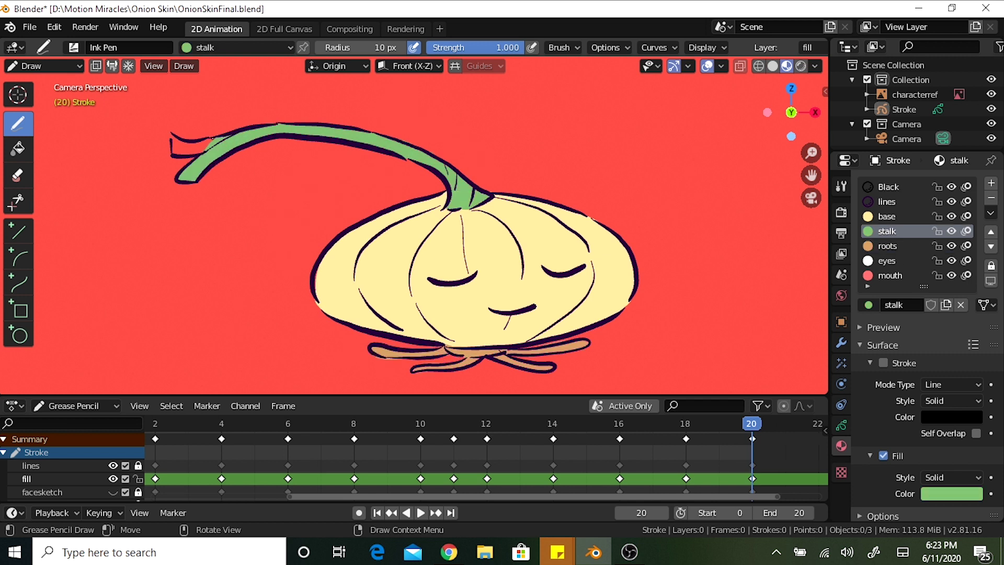
Fill the unpainted upper fork of the stalk's tip at frame 20 and step through the coloured keyframes.
{"action": "left_click_drag", "start_coordinate": [178, 139], "coordinate": [212, 150]}
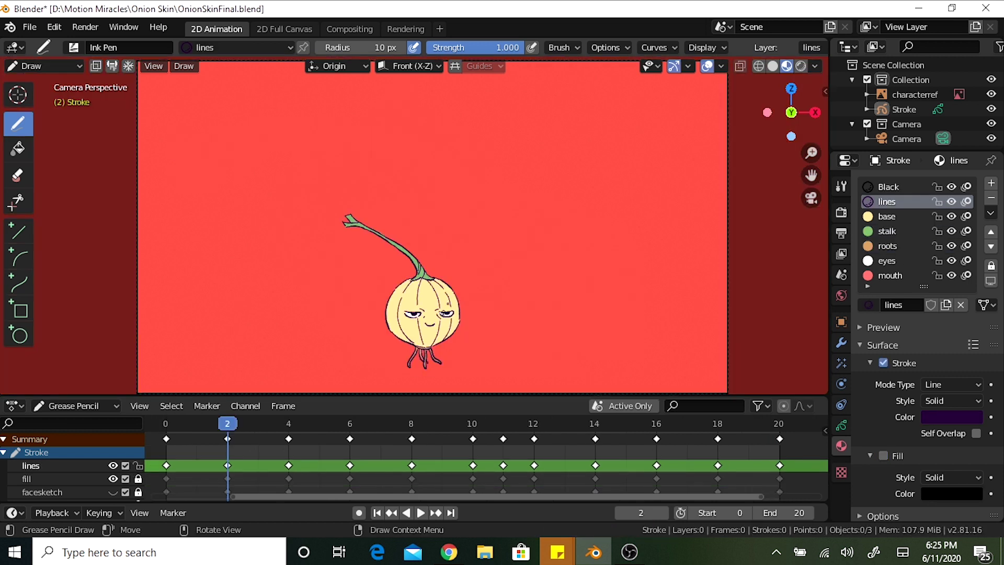
{"action": "key", "text": "Up"}
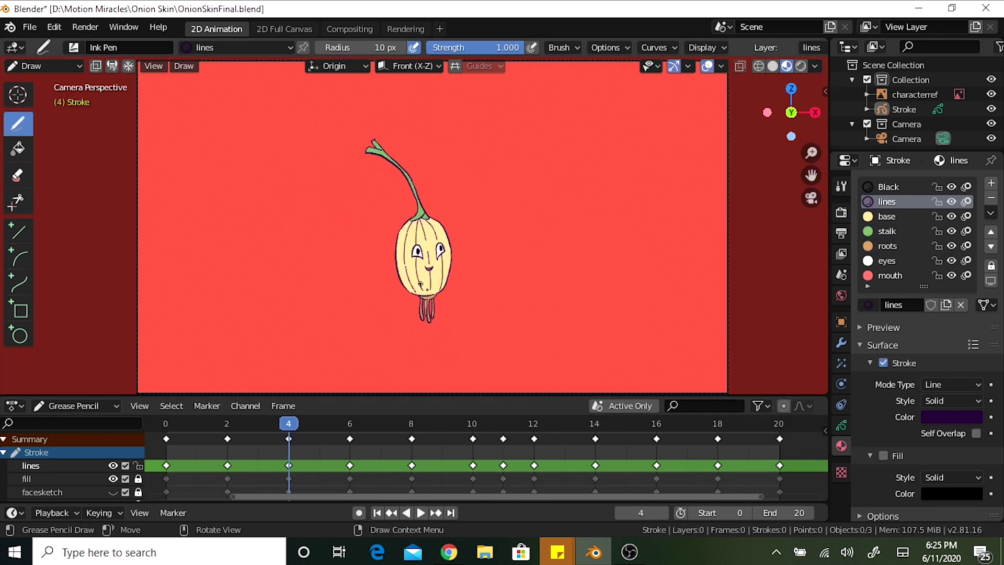